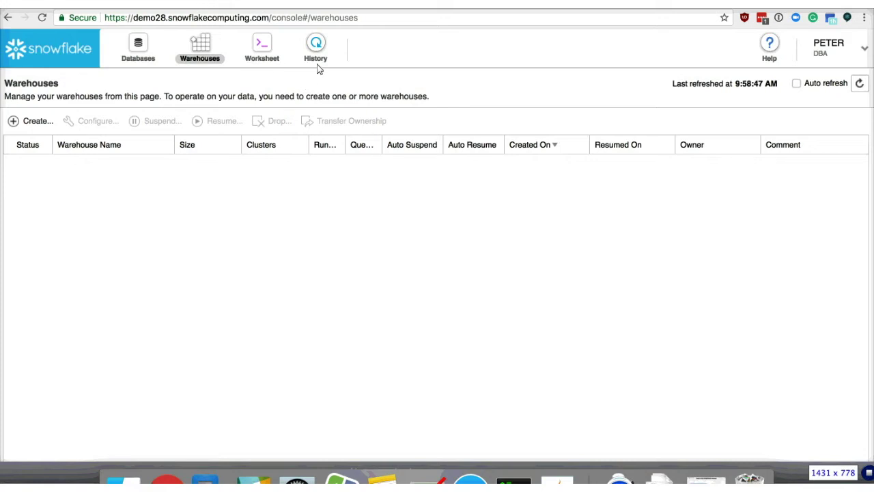
Review the tables in the SALES database and the row counts and sizes of the tables in SNOWFLAKE_SAMPLE_DATA
{"action": "left_click", "coordinate": [144, 61]}
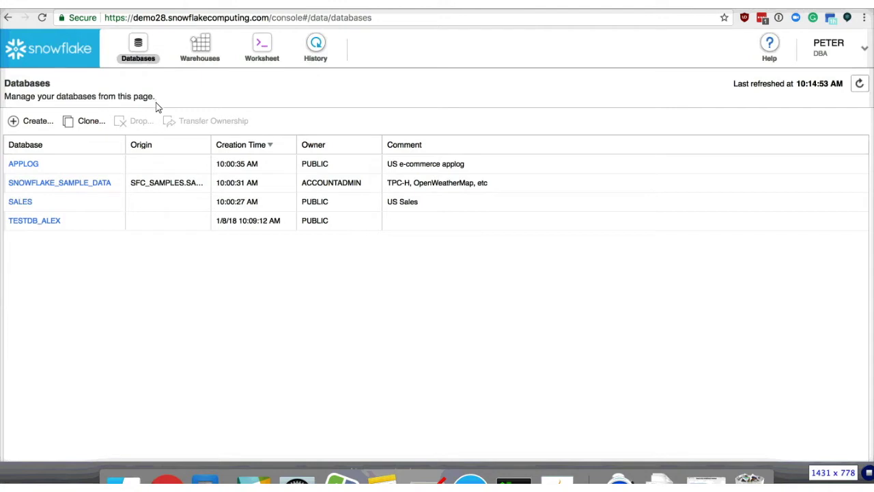
{"action": "left_click", "coordinate": [247, 204]}
{"action": "left_click", "coordinate": [29, 207]}
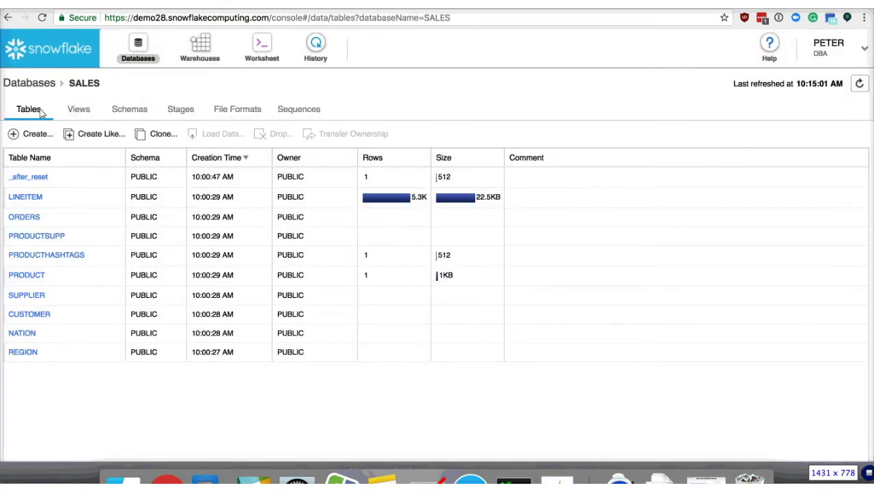
{"action": "left_click", "coordinate": [35, 87]}
{"action": "left_click", "coordinate": [36, 184]}
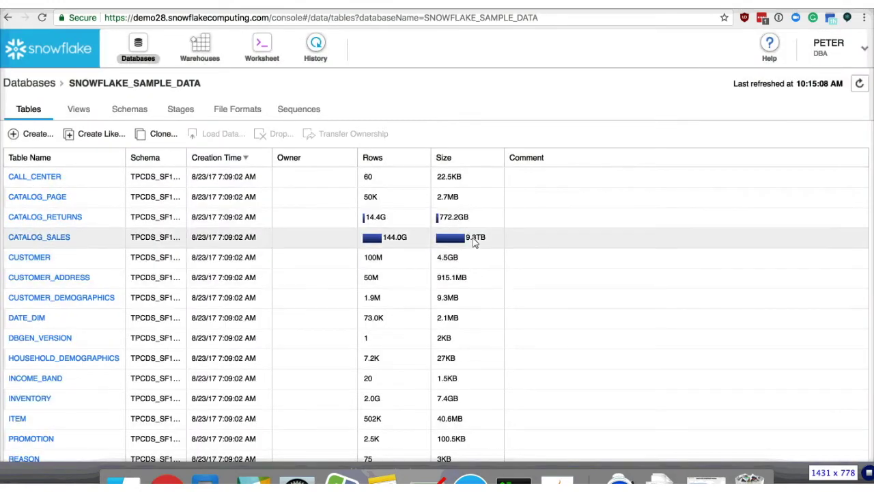
{"action": "scroll", "coordinate": [472, 252], "scroll_direction": "down", "scroll_amount": 7}
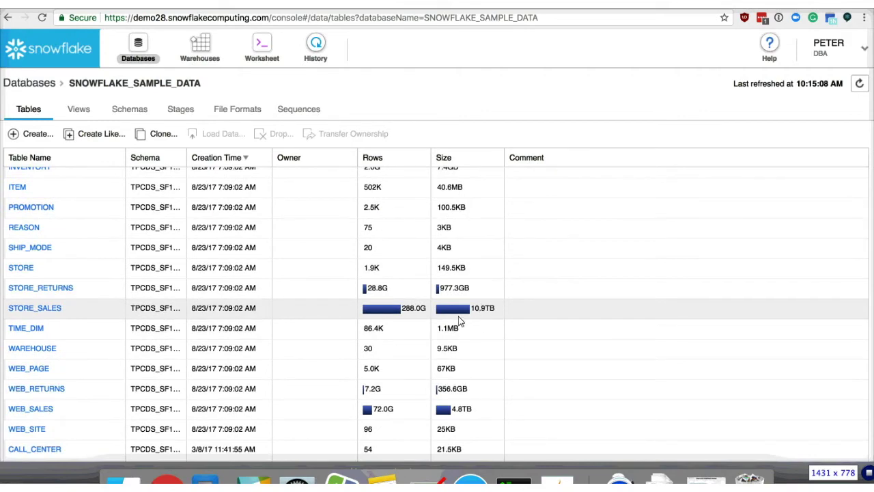
{"action": "scroll", "coordinate": [461, 321], "scroll_direction": "down", "scroll_amount": 10}
{"action": "scroll", "coordinate": [462, 321], "scroll_direction": "up", "scroll_amount": 15}
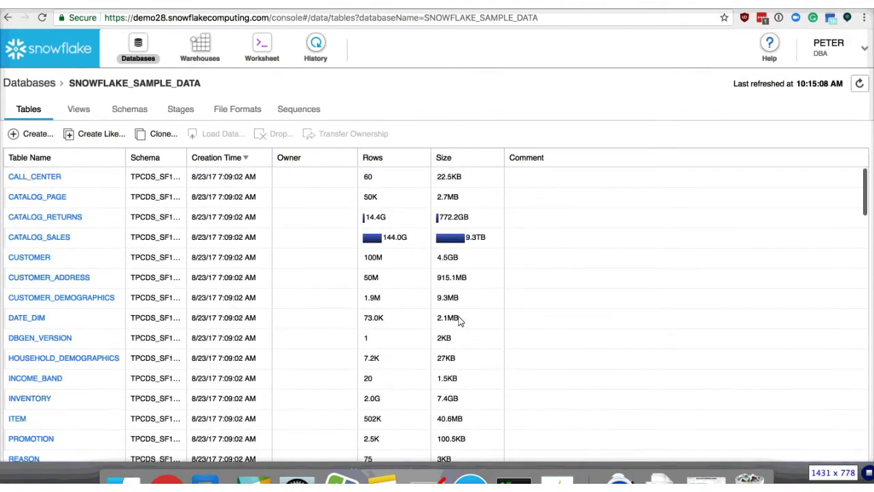
{"action": "left_click", "coordinate": [24, 85]}
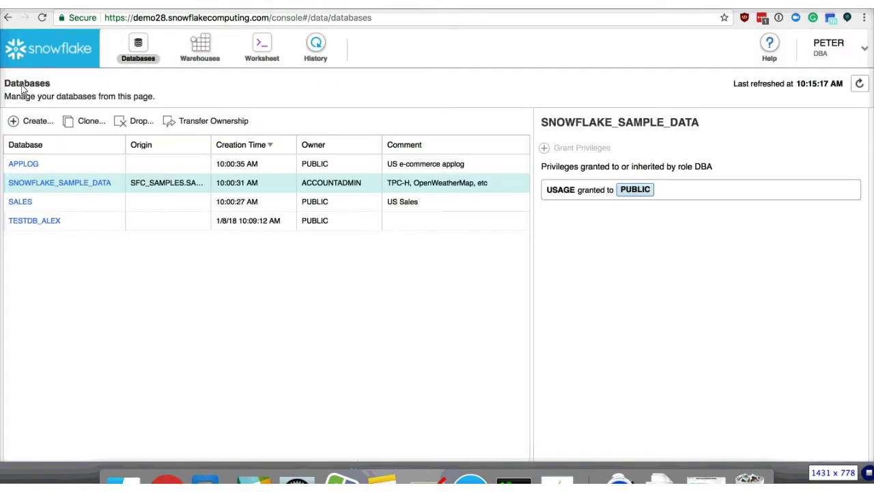
Begin creating a new warehouse named LOAD_WH with size X-Small (1 credit / hour)
{"action": "left_click", "coordinate": [210, 44]}
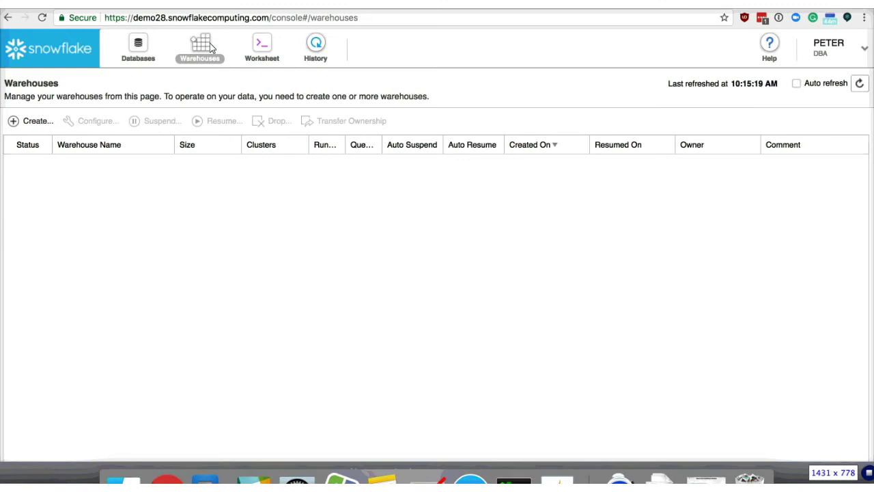
{"action": "left_click", "coordinate": [38, 123]}
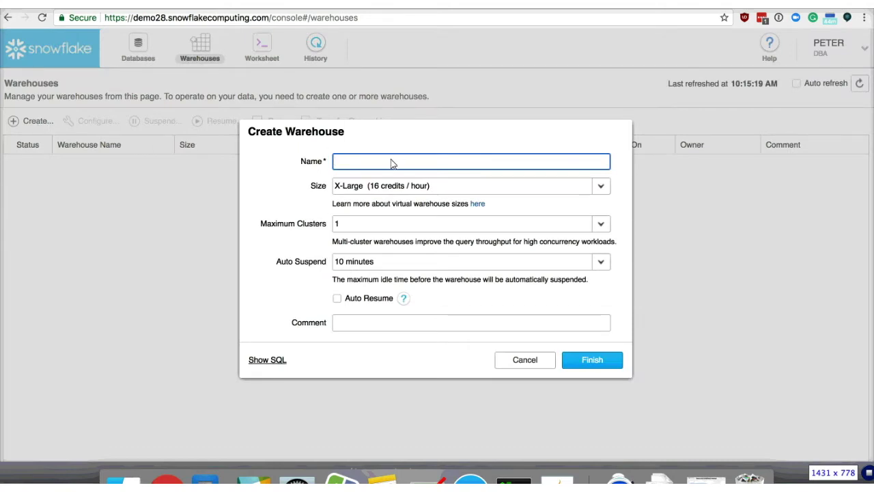
{"action": "type", "text": "LOAD_WH"}
{"action": "left_click", "coordinate": [383, 191]}
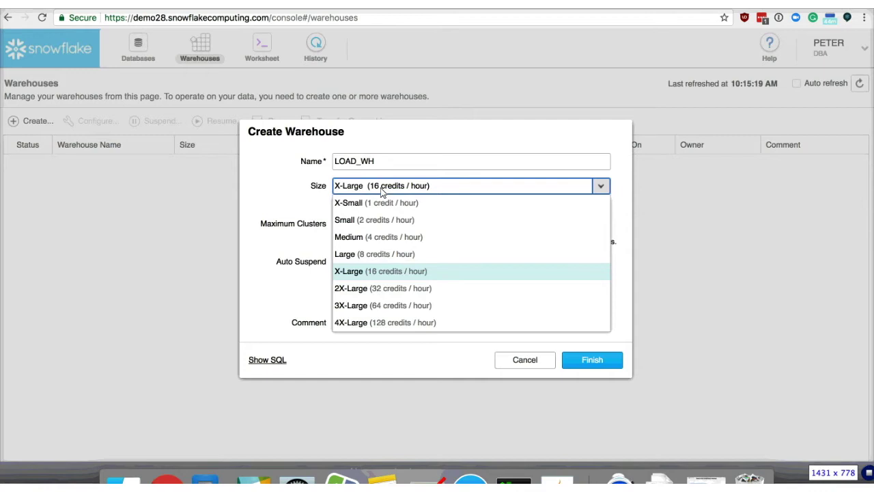
{"action": "left_click", "coordinate": [377, 203]}
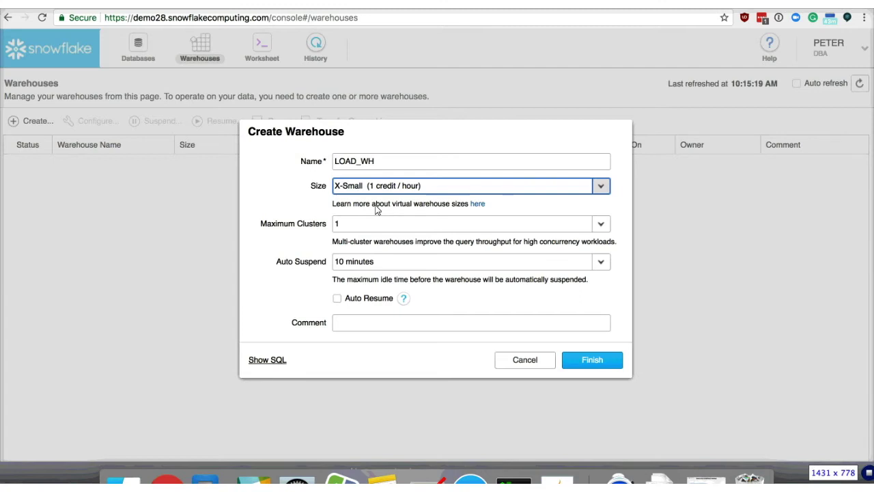
Try a multi-cluster setup with maximum clusters 4 and minimum clusters 1, and return the maximum to 1
{"action": "left_click", "coordinate": [375, 226]}
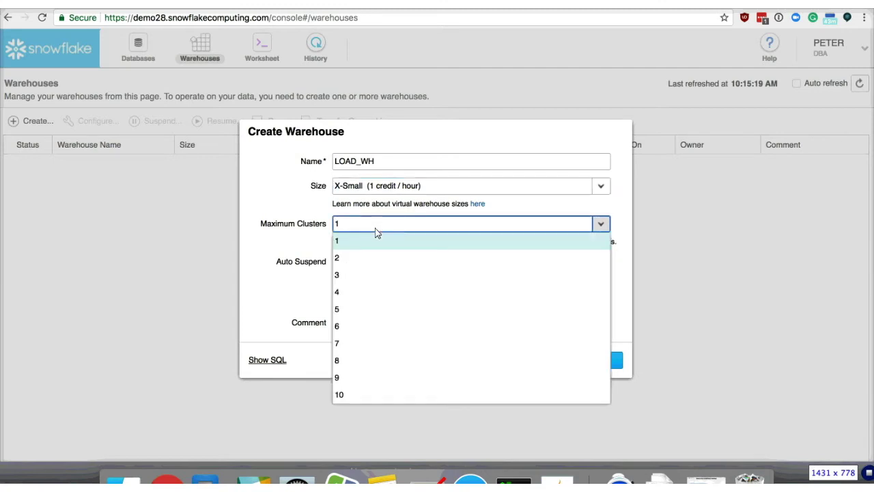
{"action": "left_click", "coordinate": [375, 296]}
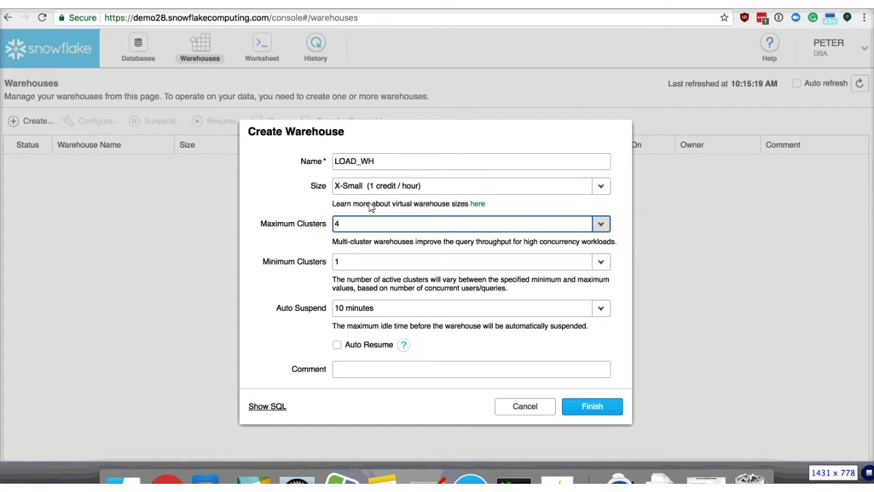
{"action": "left_click", "coordinate": [394, 262]}
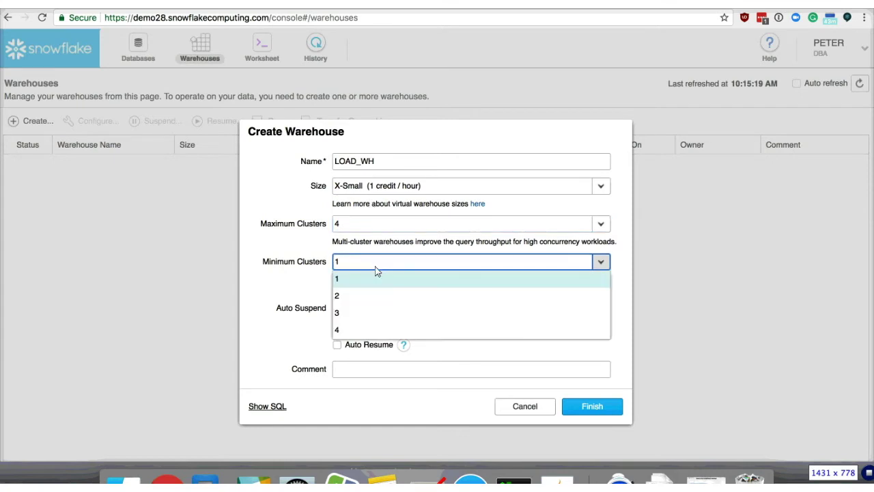
{"action": "left_click", "coordinate": [375, 271]}
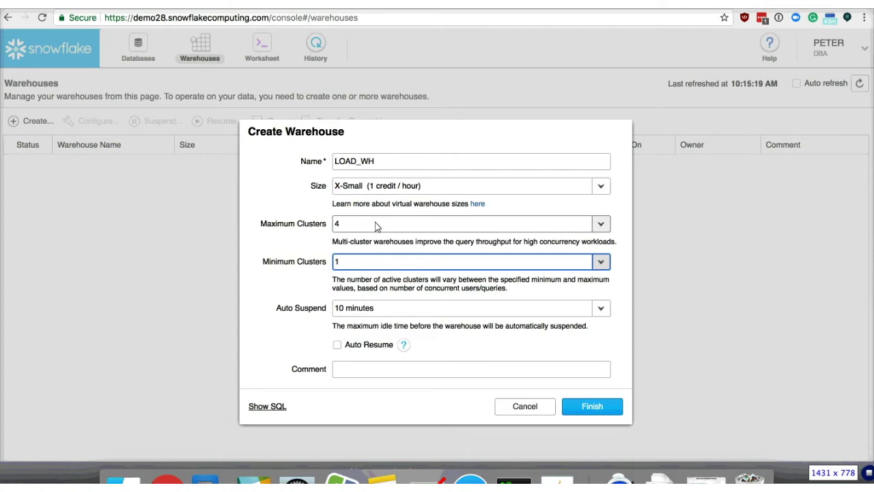
{"action": "left_click", "coordinate": [375, 226]}
{"action": "left_click", "coordinate": [367, 244]}
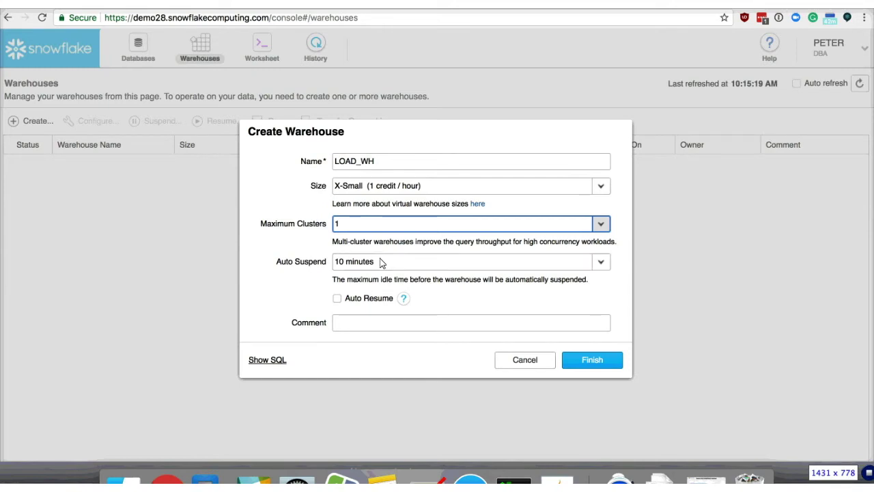
Enable auto resume for the new warehouse and finish creating it
{"action": "left_click", "coordinate": [338, 299]}
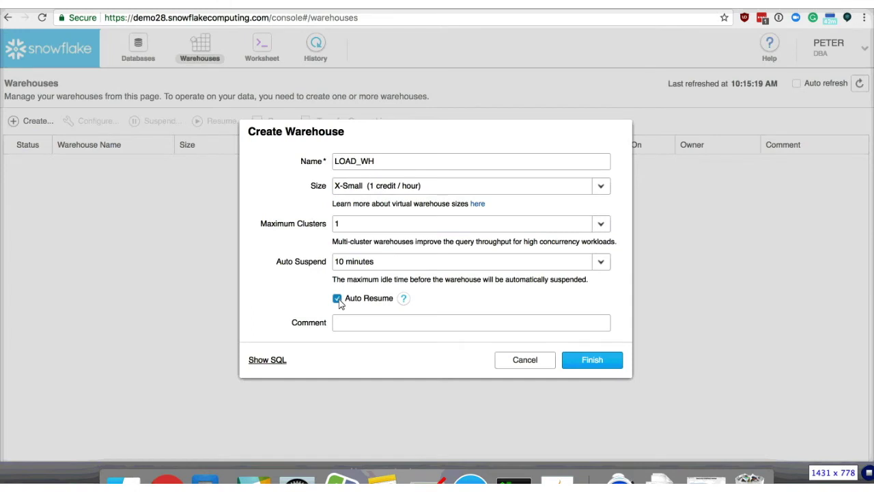
{"action": "left_click", "coordinate": [582, 364]}
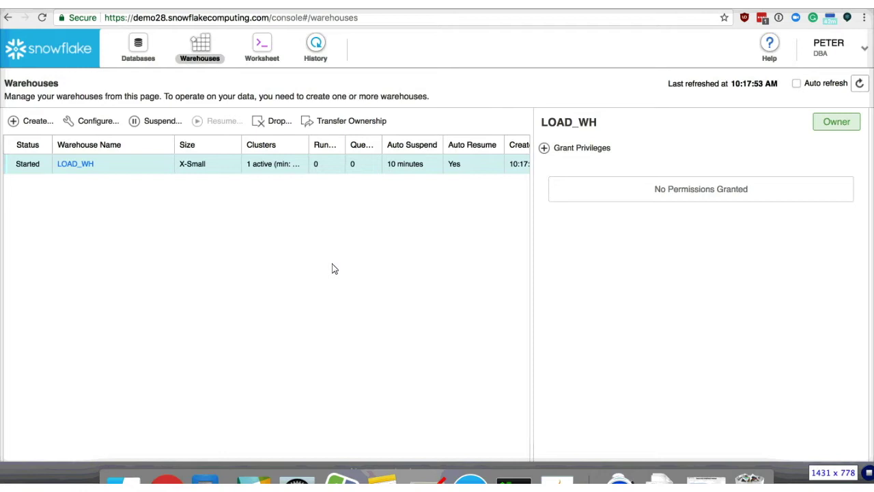
Load the load_and_report.sql script from the vignettes folder into Worksheet 1 and widen the SQL editor so its full lines fit
{"action": "left_click", "coordinate": [266, 47]}
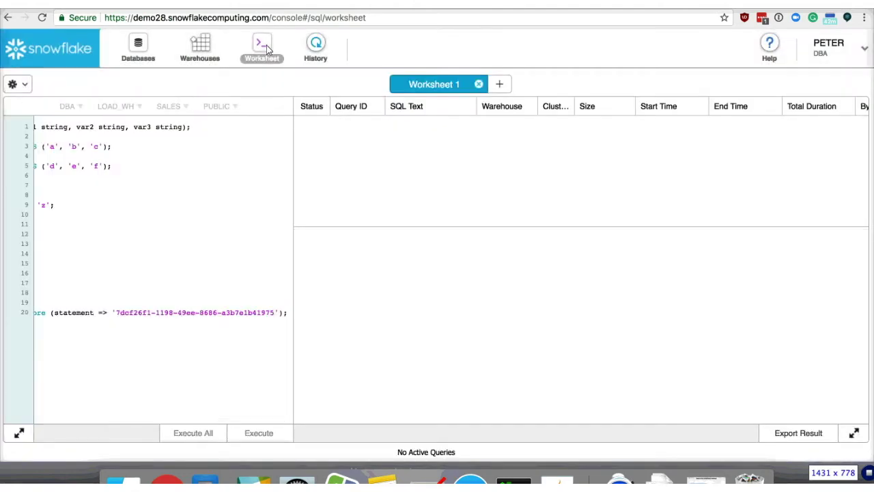
{"action": "left_click", "coordinate": [17, 84]}
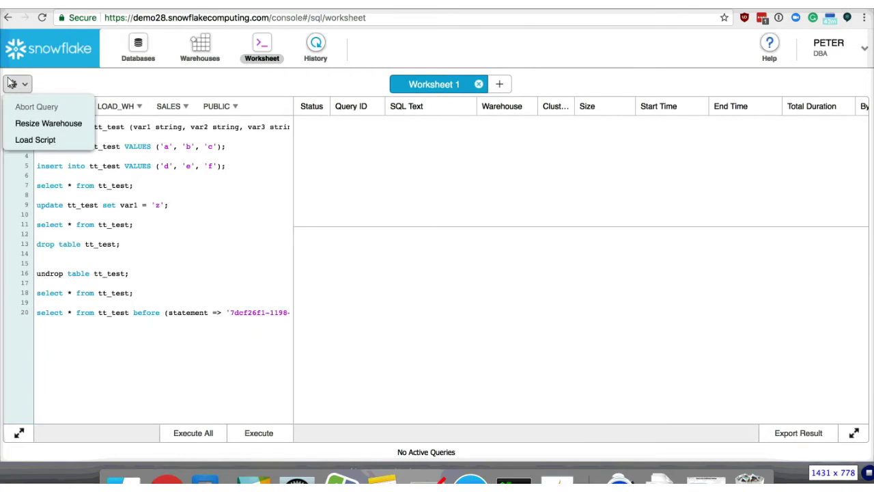
{"action": "left_click", "coordinate": [36, 140]}
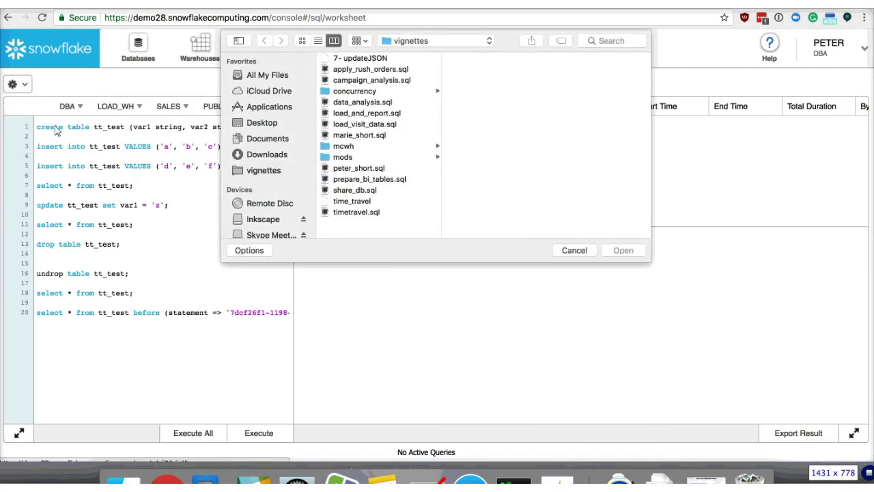
{"action": "left_click", "coordinate": [359, 115]}
{"action": "double_click", "coordinate": [359, 115]}
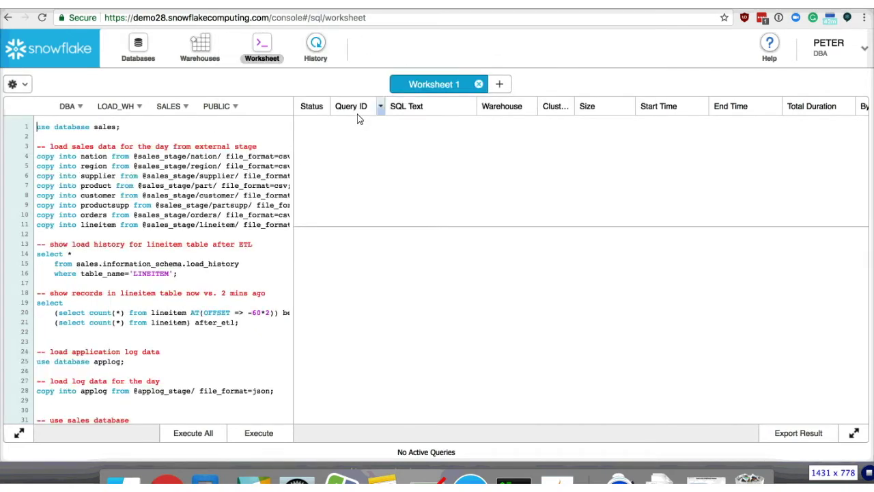
{"action": "left_click_drag", "start_coordinate": [293, 198], "coordinate": [464, 227]}
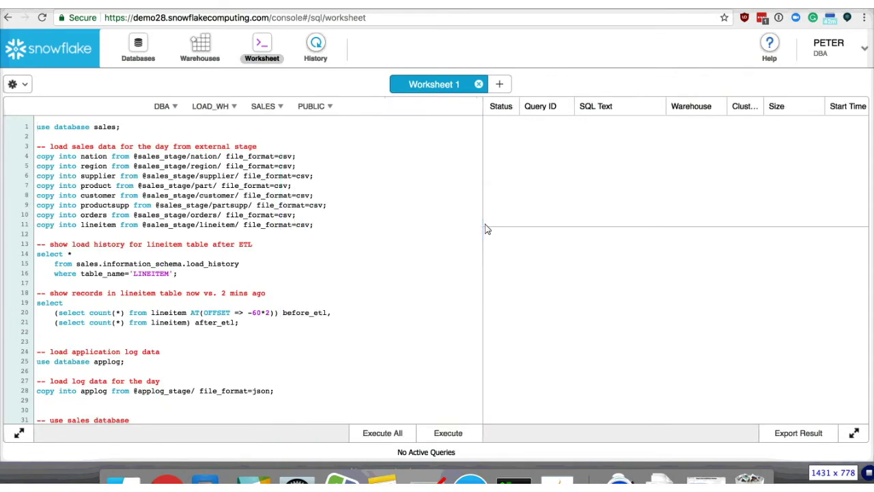
Examine the script's statements that copy CSV data into the sales tables and JSON log data into applog
{"action": "triple_click", "coordinate": [98, 129]}
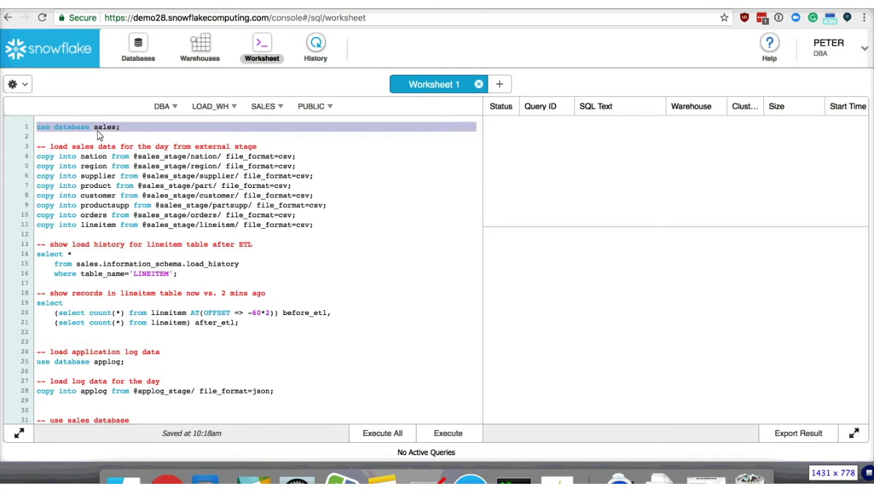
{"action": "triple_click", "coordinate": [89, 158]}
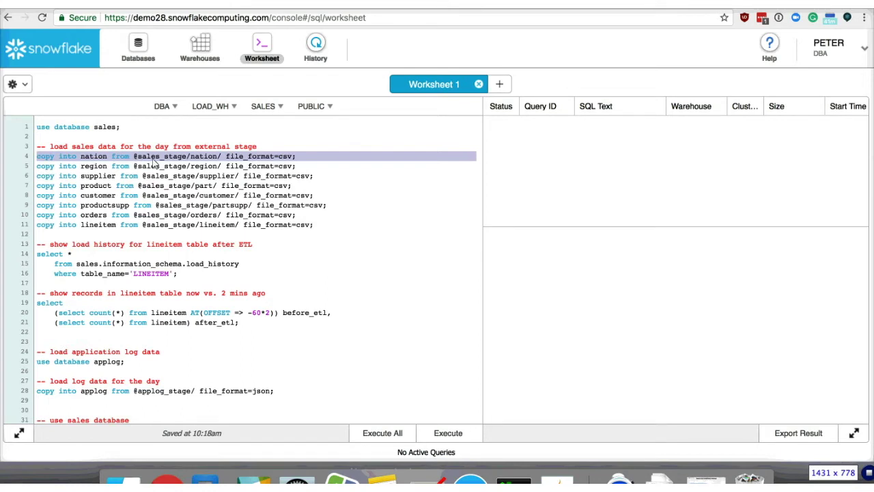
{"action": "left_click_drag", "start_coordinate": [293, 157], "coordinate": [134, 156]}
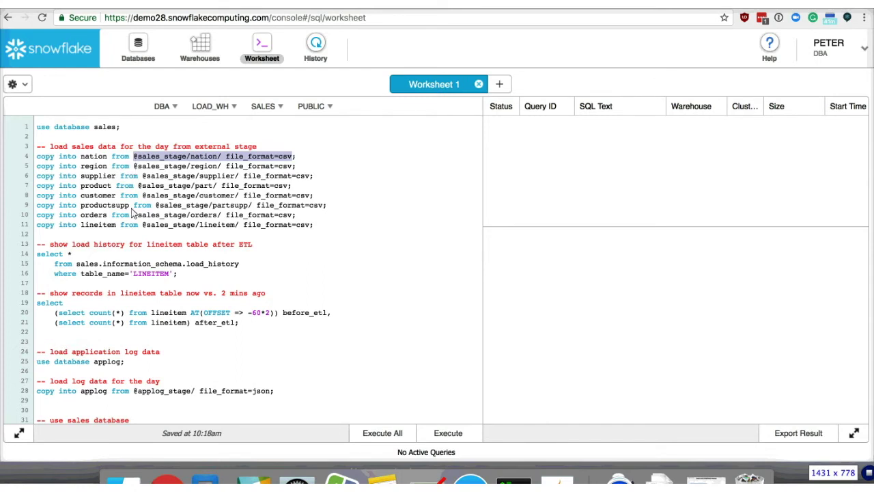
{"action": "scroll", "coordinate": [136, 239], "scroll_direction": "down", "scroll_amount": 2}
{"action": "scroll", "coordinate": [78, 262], "scroll_direction": "down", "scroll_amount": 6}
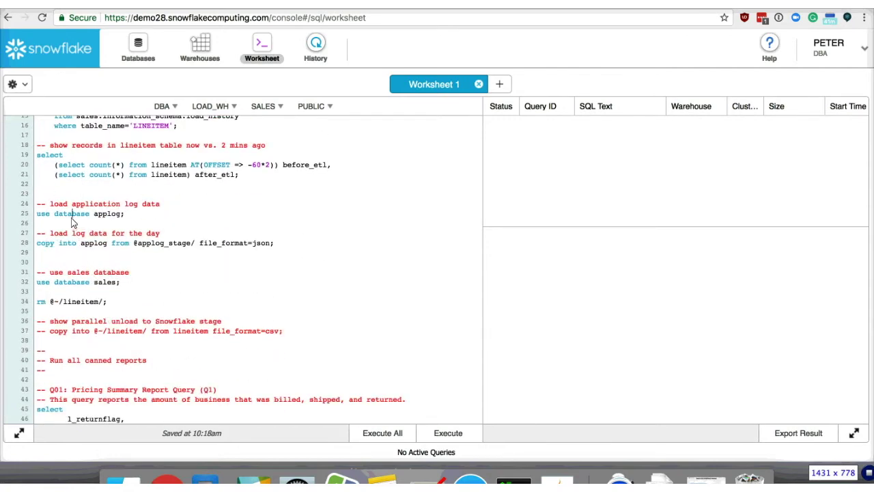
{"action": "triple_click", "coordinate": [72, 216]}
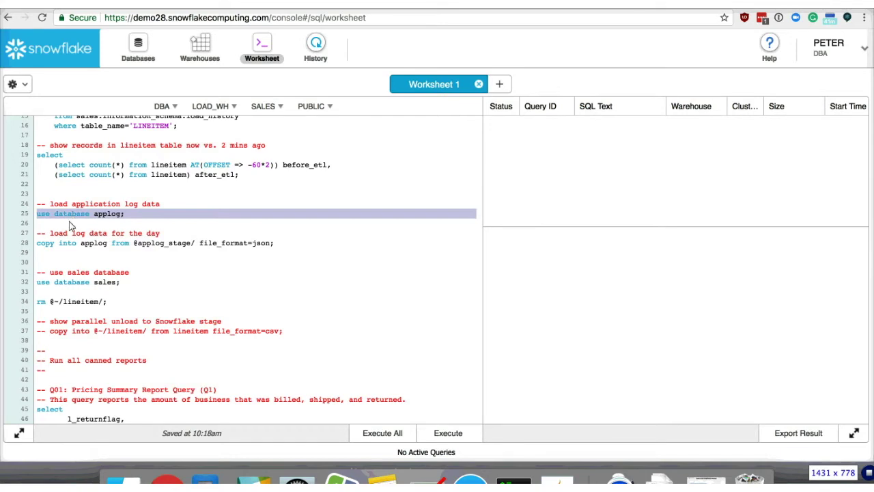
{"action": "left_click_drag", "start_coordinate": [37, 245], "coordinate": [262, 252]}
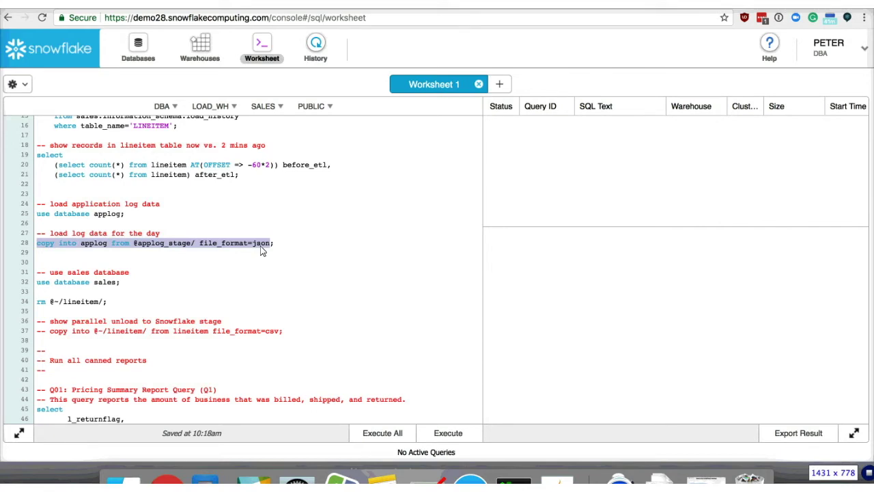
Read through the script's canned report queries, from the Q01 pricing summary onward, and return to the script's beginning
{"action": "scroll", "coordinate": [262, 250], "scroll_direction": "down", "scroll_amount": 5}
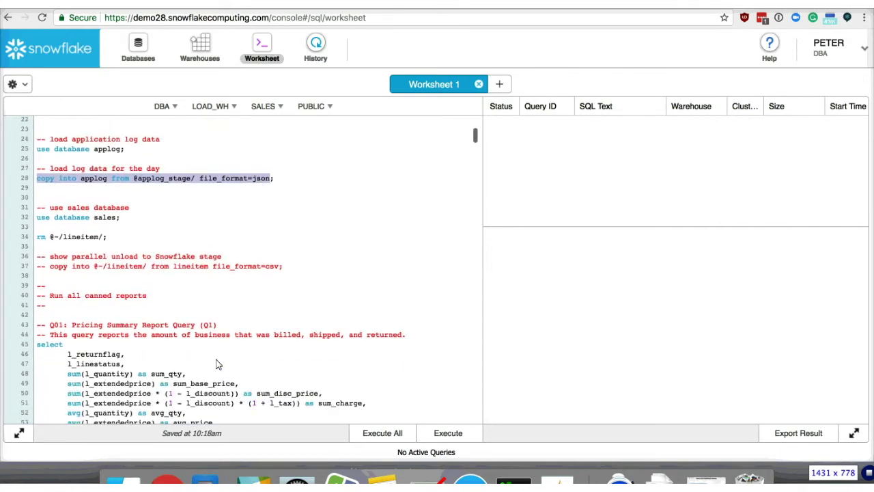
{"action": "scroll", "coordinate": [217, 364], "scroll_direction": "down", "scroll_amount": 5}
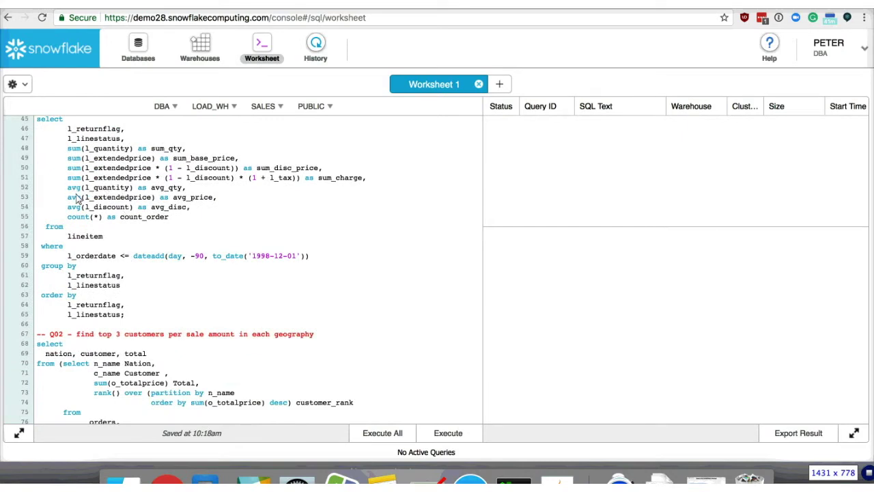
{"action": "scroll", "coordinate": [77, 198], "scroll_direction": "down", "scroll_amount": 1}
{"action": "scroll", "coordinate": [77, 198], "scroll_direction": "down", "scroll_amount": 13}
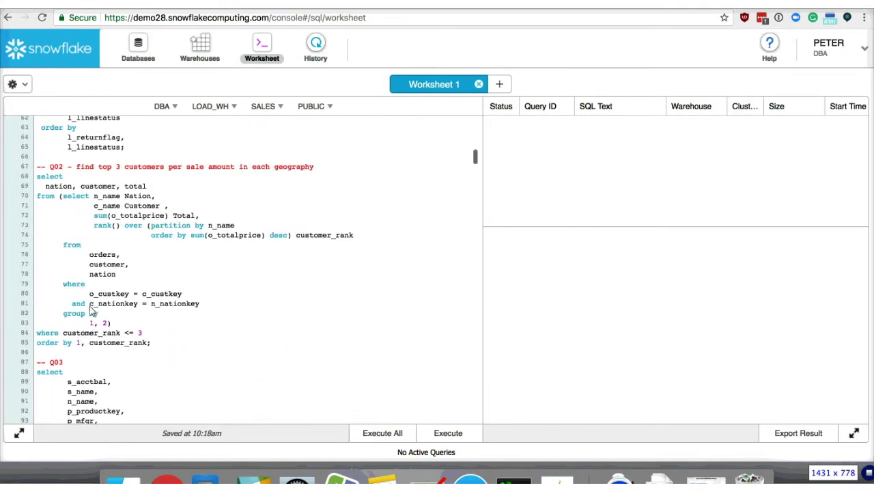
{"action": "scroll", "coordinate": [89, 318], "scroll_direction": "down", "scroll_amount": 6}
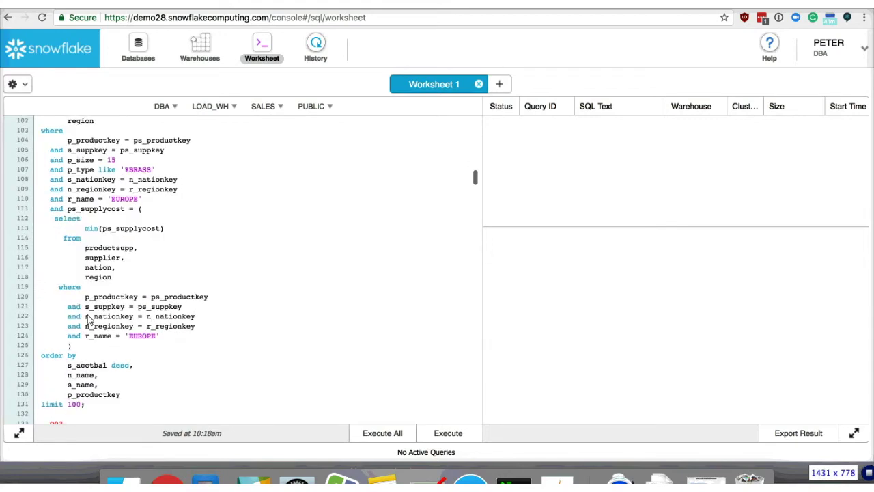
{"action": "scroll", "coordinate": [88, 319], "scroll_direction": "down", "scroll_amount": 10}
{"action": "scroll", "coordinate": [89, 321], "scroll_direction": "down", "scroll_amount": 3}
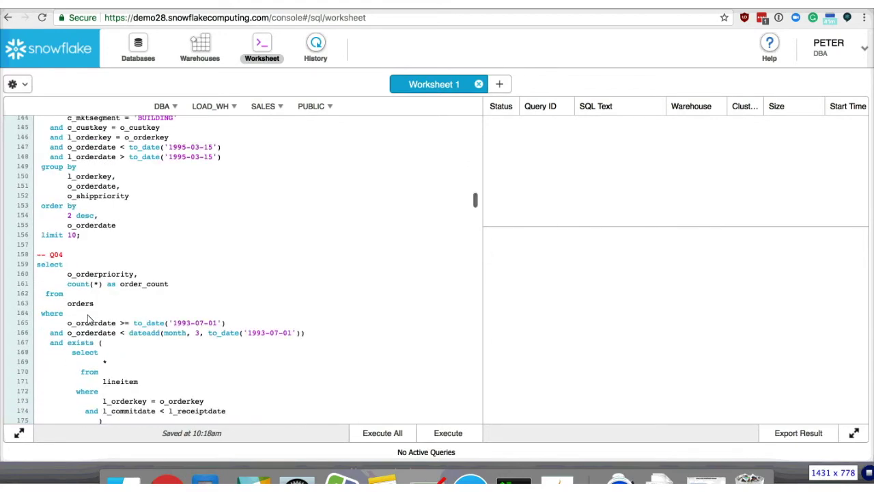
{"action": "scroll", "coordinate": [89, 321], "scroll_direction": "down", "scroll_amount": 20}
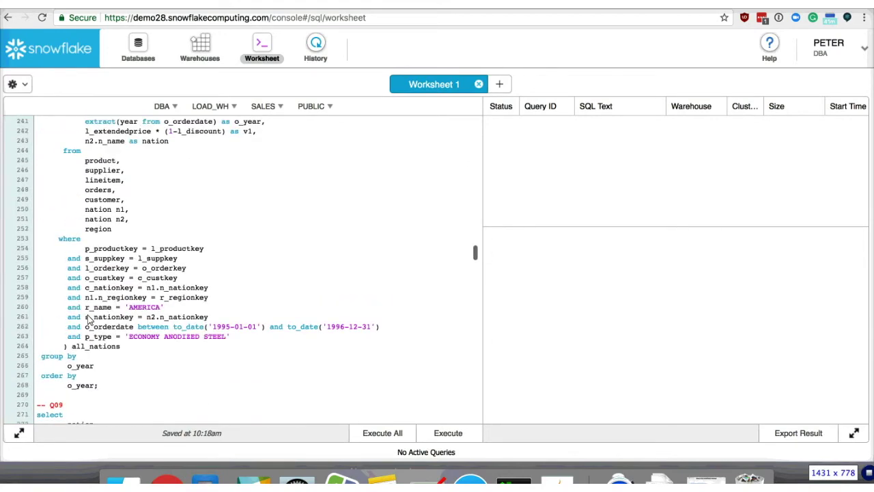
{"action": "scroll", "coordinate": [89, 318], "scroll_direction": "up", "scroll_amount": 20}
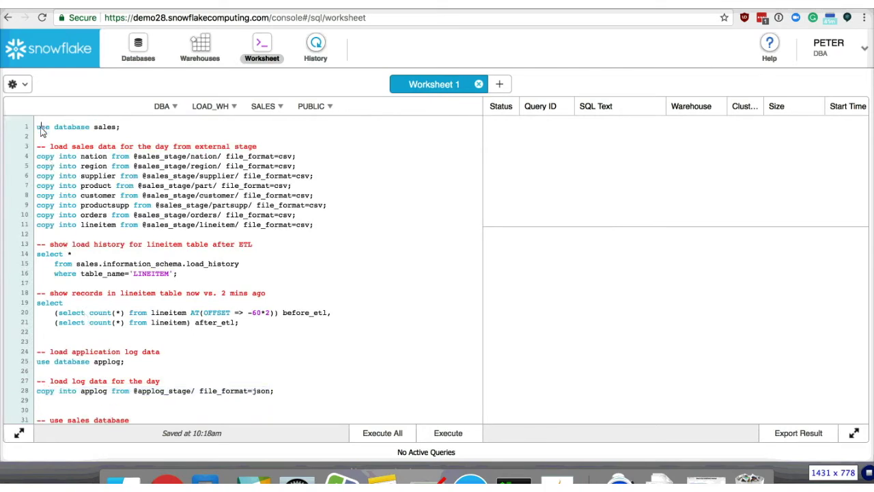
Run all statements of the load script and resize the LOAD_WH warehouse to X-Large while they are executing
{"action": "left_click", "coordinate": [383, 434]}
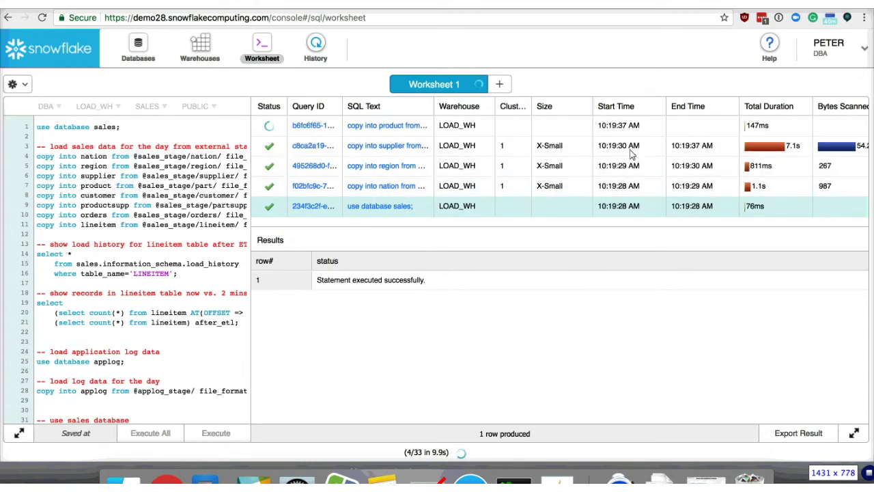
{"action": "left_click", "coordinate": [22, 85]}
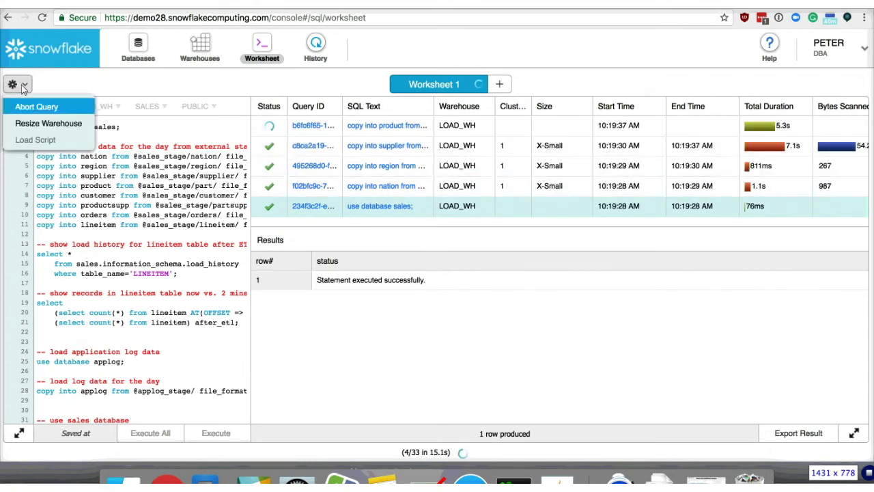
{"action": "left_click", "coordinate": [38, 122]}
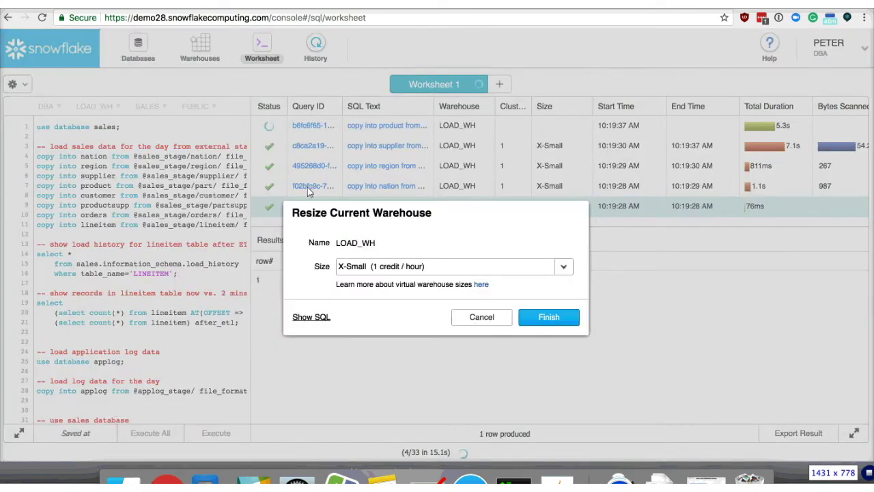
{"action": "left_click", "coordinate": [383, 268]}
{"action": "left_click", "coordinate": [386, 351]}
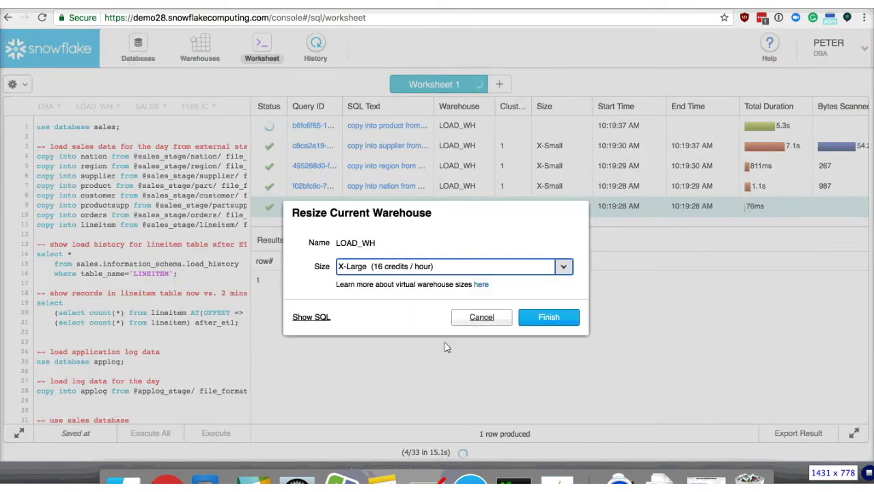
{"action": "left_click", "coordinate": [536, 317]}
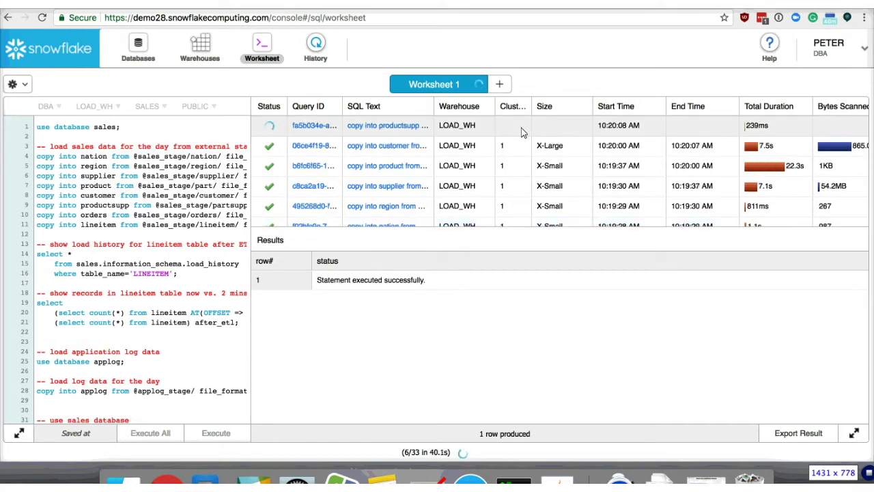
{"action": "double_click", "coordinate": [547, 146]}
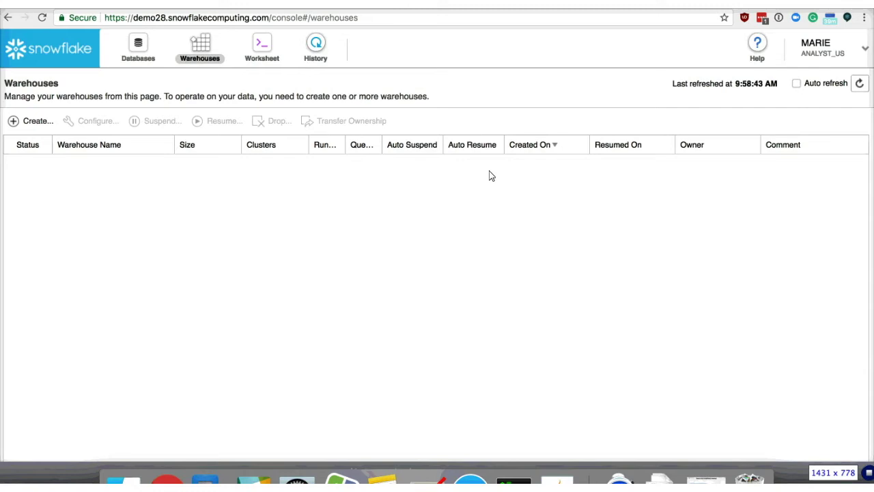
Look at the roles available in the ANALYST_US session and review its list of databases
{"action": "left_click", "coordinate": [804, 53]}
{"action": "mouse_move", "coordinate": [814, 93]}
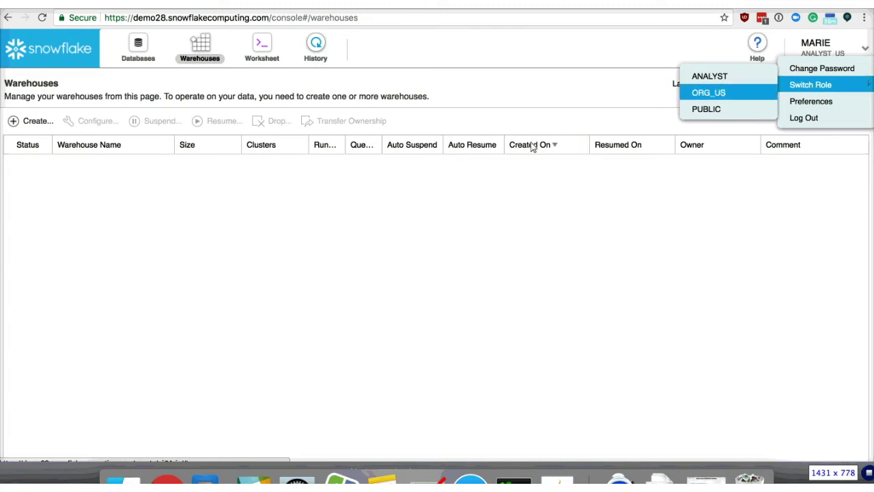
{"action": "left_click", "coordinate": [708, 92]}
{"action": "left_click", "coordinate": [142, 59]}
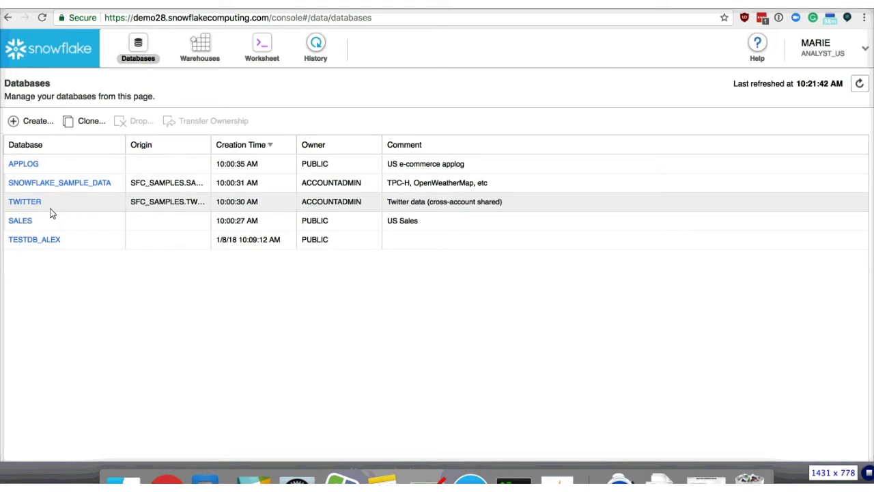
Create a Large warehouse named CAMPAIGN_WH with auto resume enabled
{"action": "left_click", "coordinate": [191, 55]}
{"action": "left_click", "coordinate": [32, 124]}
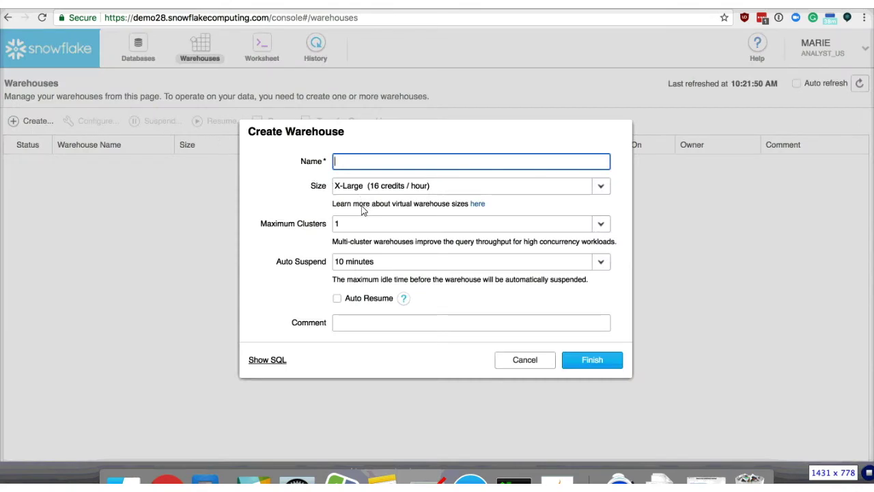
{"action": "type", "text": "CAMPAIGN_WH"}
{"action": "left_click", "coordinate": [394, 191]}
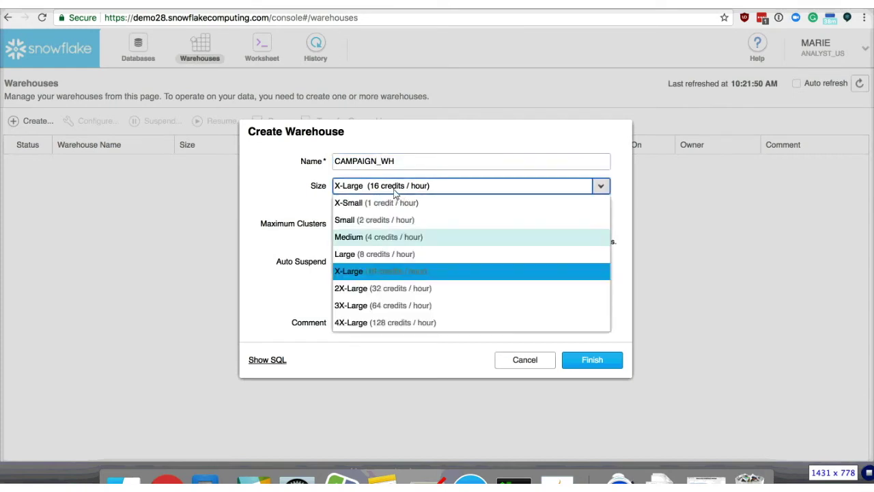
{"action": "left_click", "coordinate": [372, 256]}
{"action": "left_click", "coordinate": [338, 298]}
{"action": "left_click", "coordinate": [592, 361]}
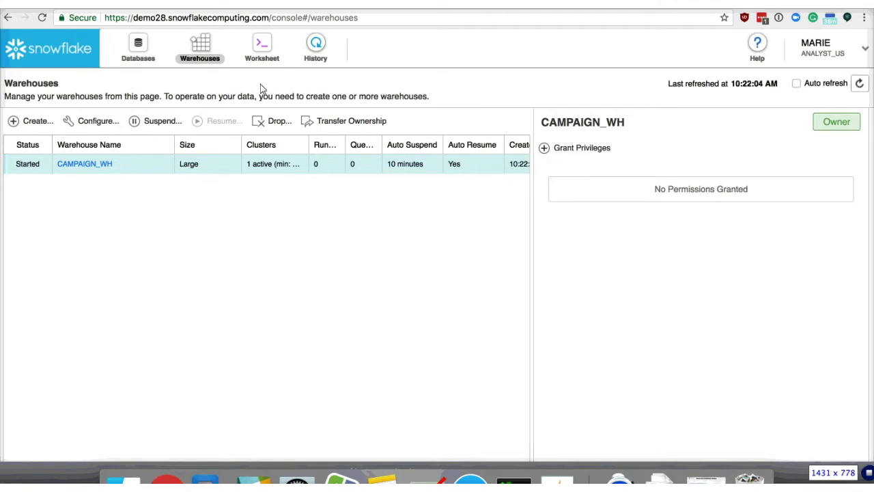
Load the campaign_analysis.sql script from the vignettes folder into Worksheet 1 and widen the SQL editor
{"action": "left_click", "coordinate": [259, 60]}
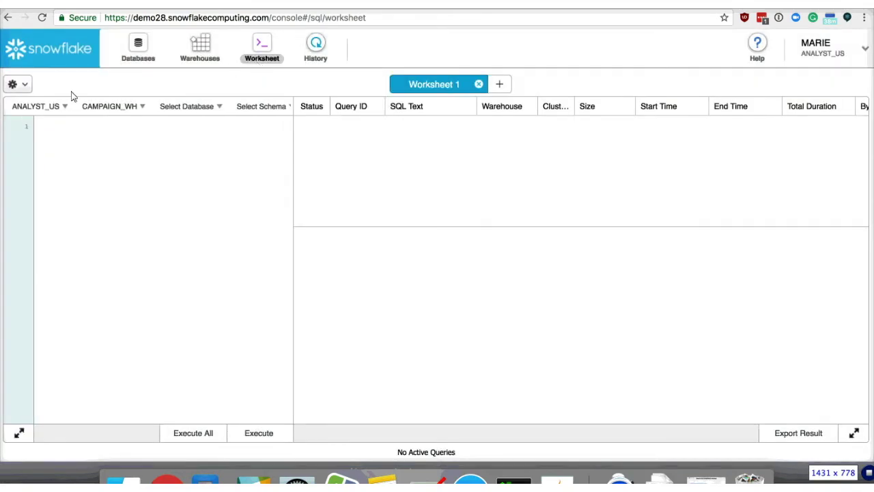
{"action": "left_click", "coordinate": [24, 83]}
{"action": "left_click", "coordinate": [43, 140]}
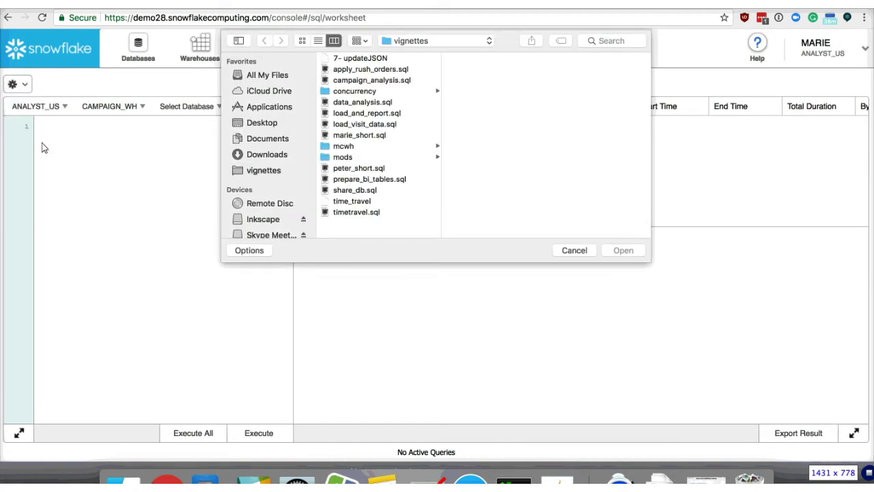
{"action": "double_click", "coordinate": [378, 81]}
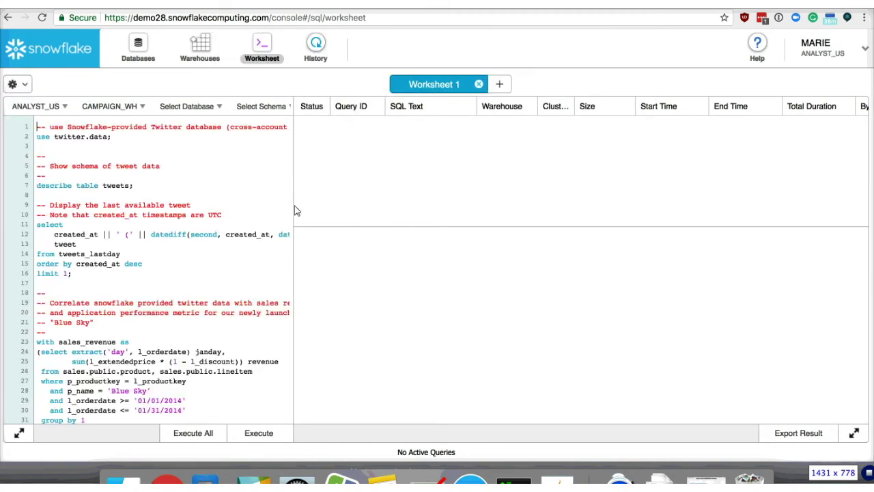
{"action": "left_click_drag", "start_coordinate": [294, 212], "coordinate": [567, 220]}
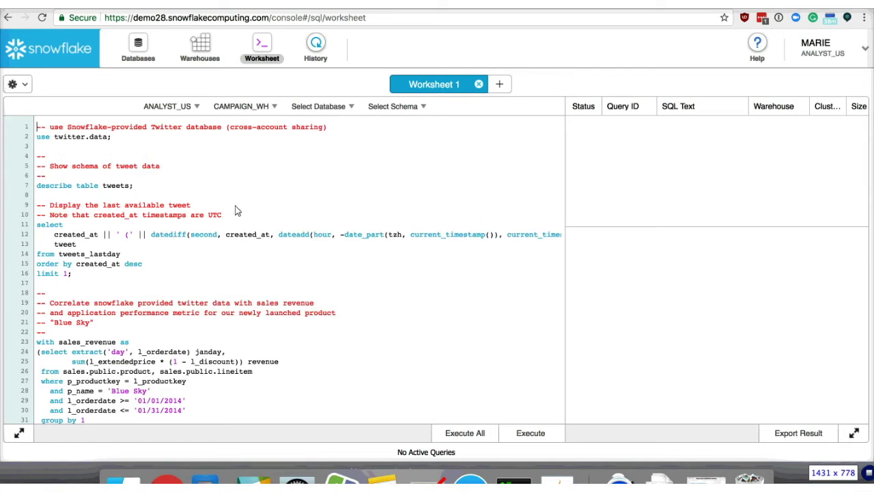
Run all statements of the campaign analysis script and enlarge the query results area beside the editor
{"action": "scroll", "coordinate": [161, 250], "scroll_direction": "down", "scroll_amount": 3}
{"action": "scroll", "coordinate": [161, 251], "scroll_direction": "up", "scroll_amount": 3}
{"action": "scroll", "coordinate": [171, 208], "scroll_direction": "down", "scroll_amount": 2}
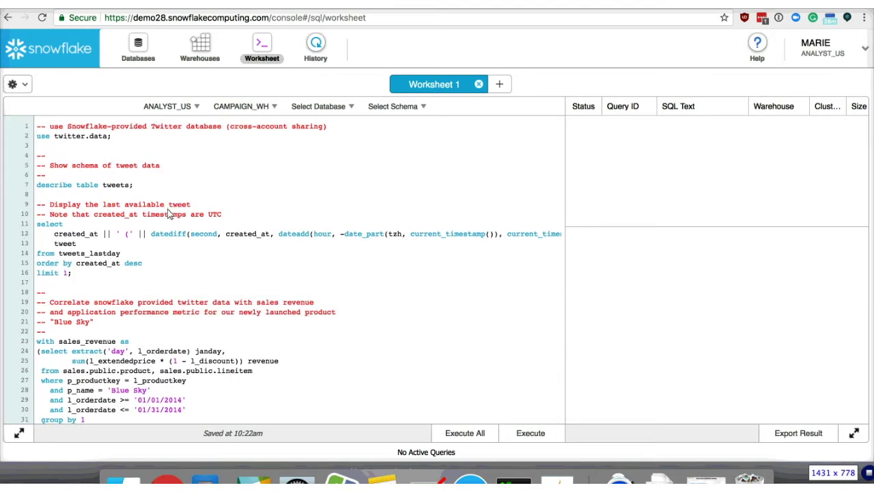
{"action": "scroll", "coordinate": [170, 216], "scroll_direction": "down", "scroll_amount": 5}
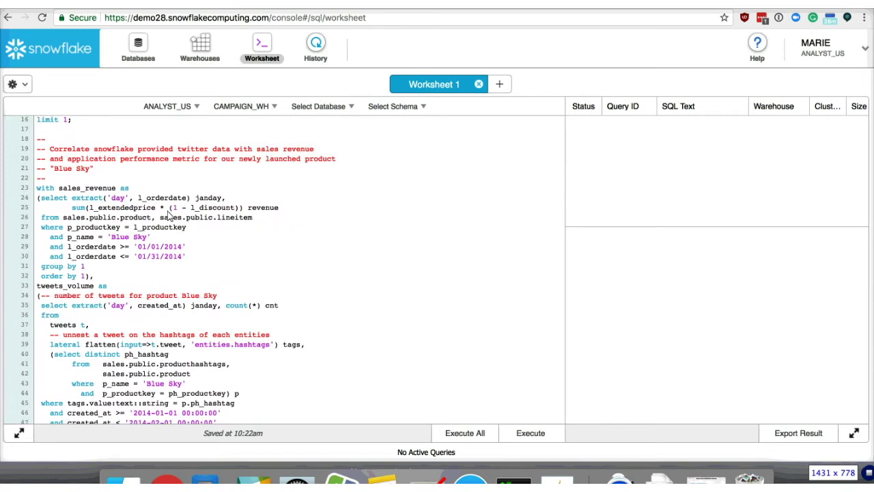
{"action": "scroll", "coordinate": [168, 215], "scroll_direction": "down", "scroll_amount": 5}
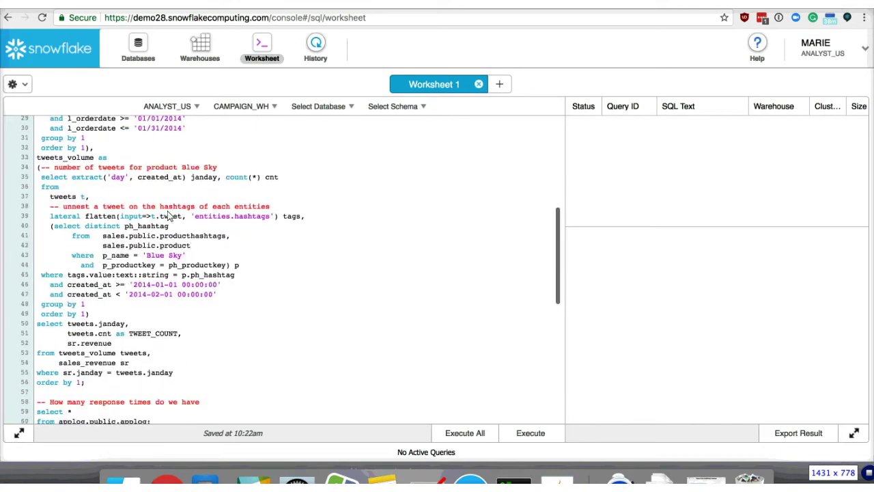
{"action": "scroll", "coordinate": [171, 216], "scroll_direction": "up", "scroll_amount": 10}
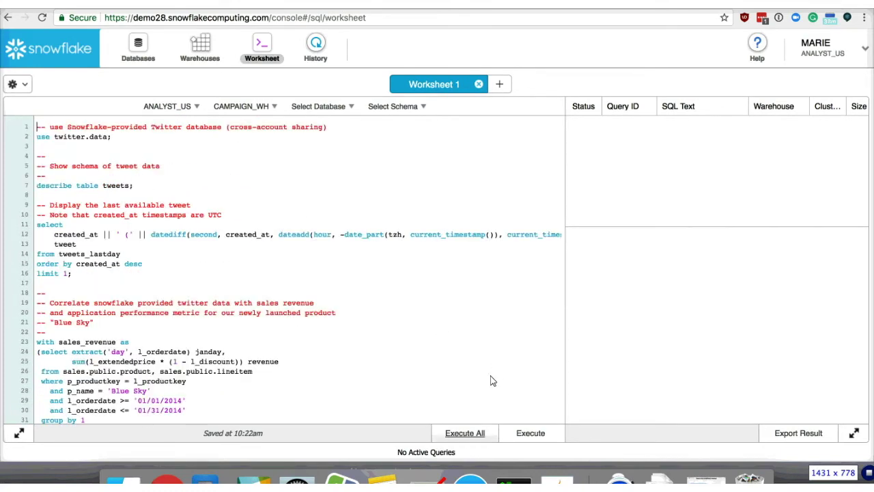
{"action": "left_click", "coordinate": [468, 434]}
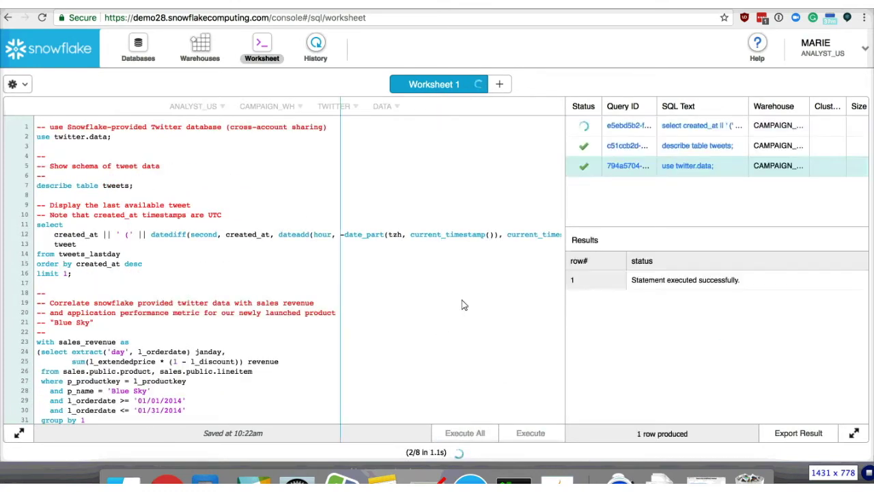
{"action": "left_click_drag", "start_coordinate": [345, 305], "coordinate": [248, 283]}
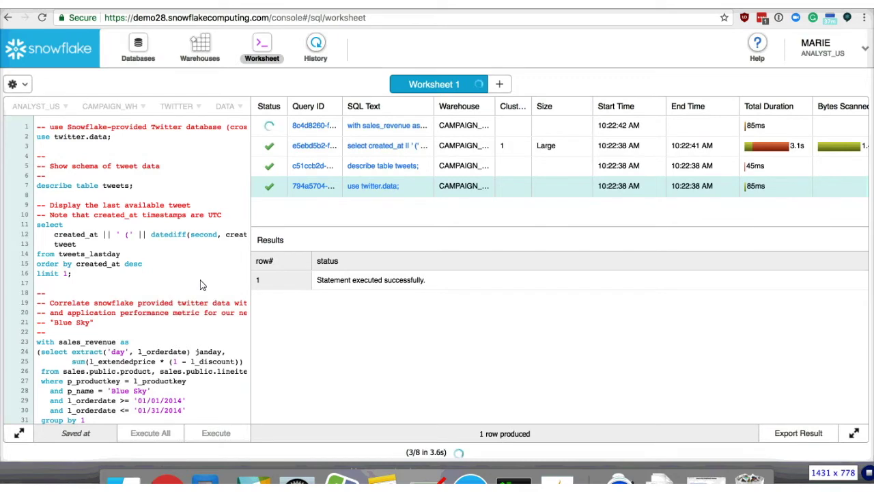
Examine the script's Blue Sky query correlating tweets with sales revenue, highlighting its lateral flatten expression
{"action": "scroll", "coordinate": [201, 286], "scroll_direction": "down", "scroll_amount": 5}
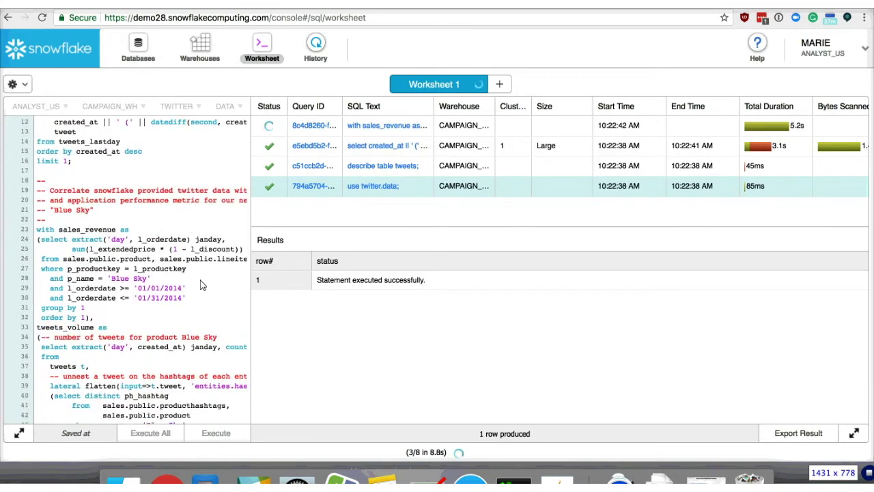
{"action": "scroll", "coordinate": [202, 285], "scroll_direction": "down", "scroll_amount": 3}
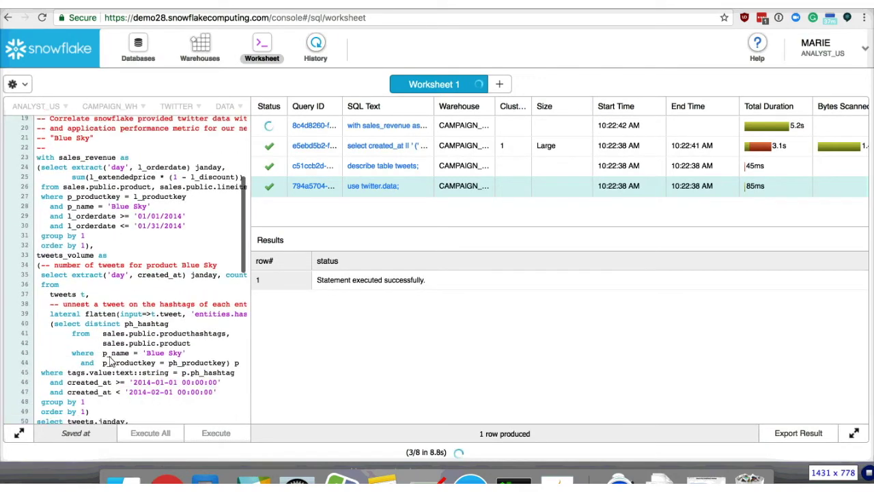
{"action": "left_click_drag", "start_coordinate": [50, 314], "coordinate": [116, 314]}
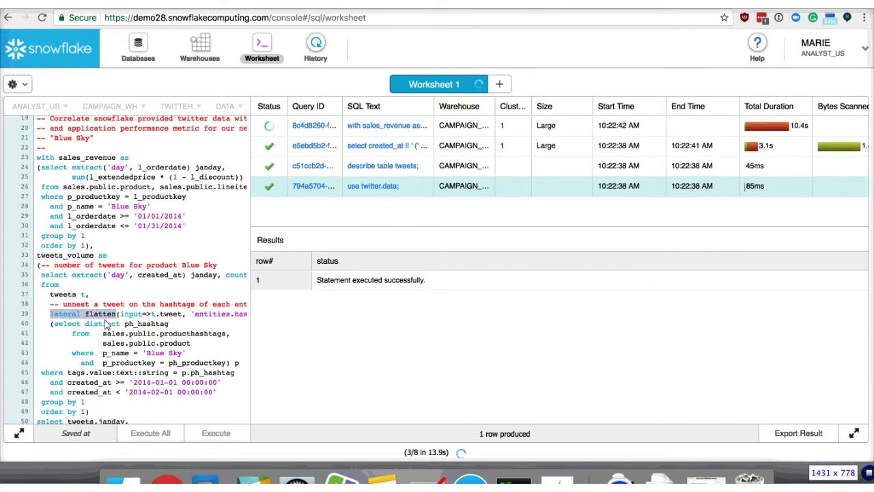
{"action": "scroll", "coordinate": [106, 324], "scroll_direction": "down", "scroll_amount": 2}
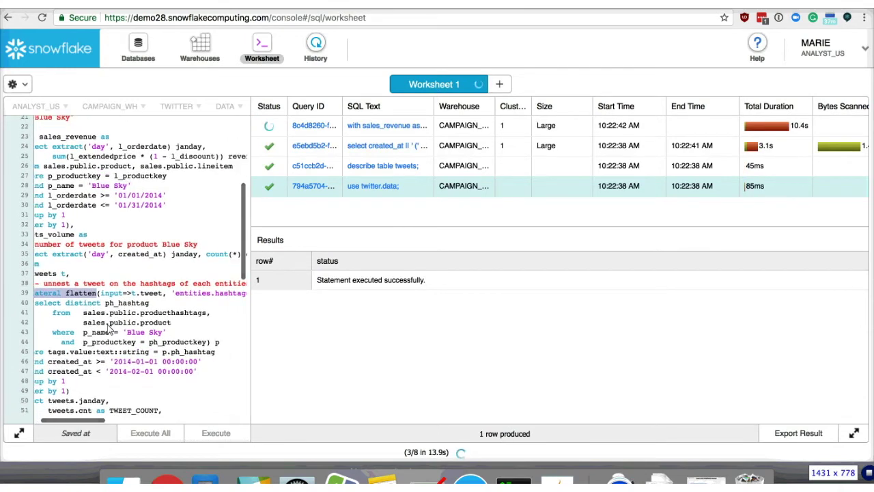
View the results of the tweets table description and the last-tweet query, reading the tweet's full JSON content
{"action": "left_click", "coordinate": [459, 168]}
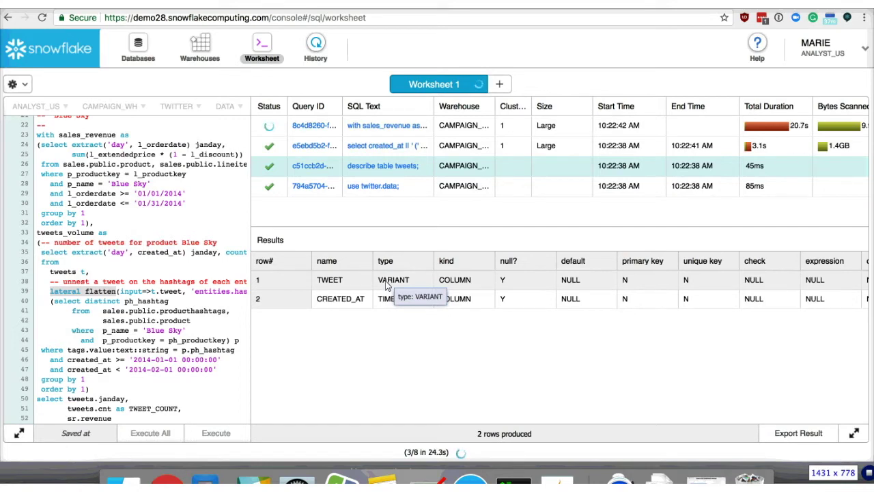
{"action": "left_click", "coordinate": [450, 147]}
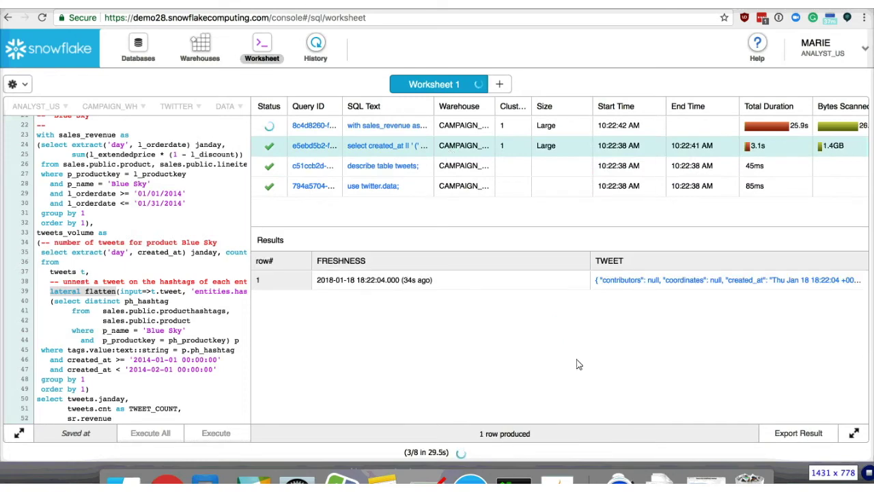
{"action": "left_click", "coordinate": [639, 280]}
{"action": "scroll", "coordinate": [481, 258], "scroll_direction": "down", "scroll_amount": 15}
{"action": "scroll", "coordinate": [481, 258], "scroll_direction": "down", "scroll_amount": 15}
{"action": "scroll", "coordinate": [482, 257], "scroll_direction": "down", "scroll_amount": 5}
{"action": "left_click", "coordinate": [557, 448]}
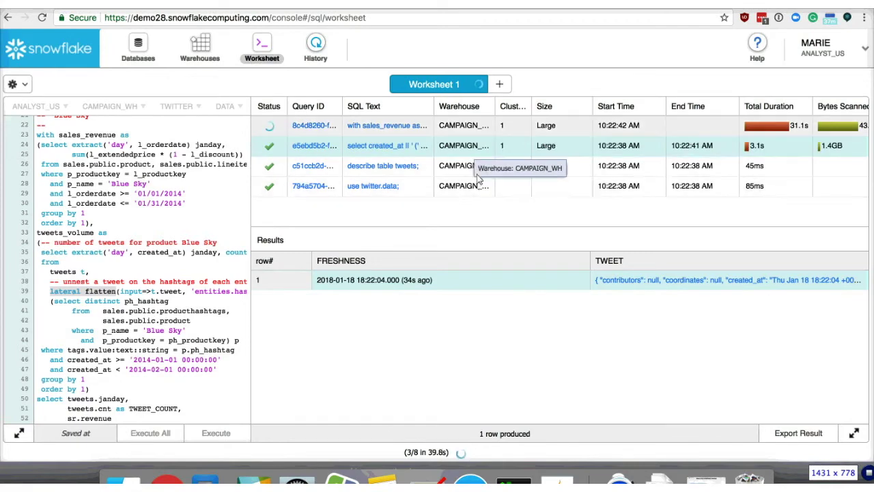
Inspect the running sales_revenue query's execution details in the worksheet's query list
{"action": "left_click", "coordinate": [464, 130]}
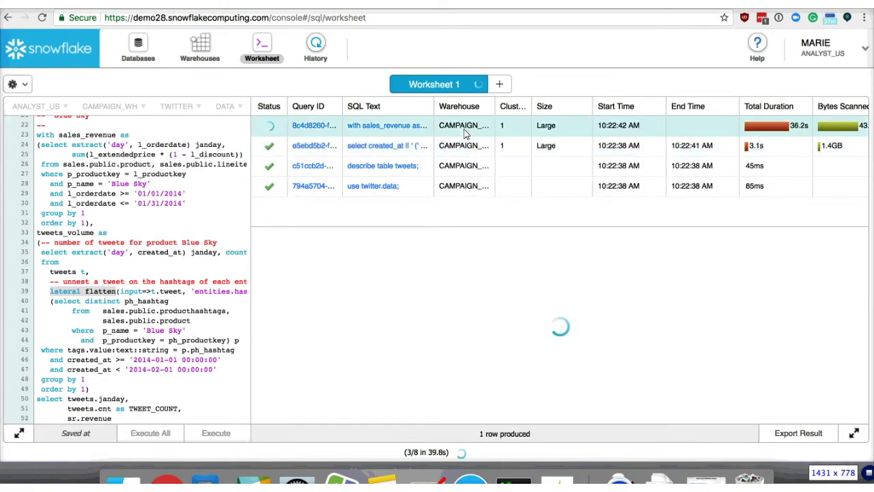
{"action": "scroll", "coordinate": [465, 133], "scroll_direction": "right", "scroll_amount": 3}
{"action": "scroll", "coordinate": [465, 133], "scroll_direction": "left", "scroll_amount": 3}
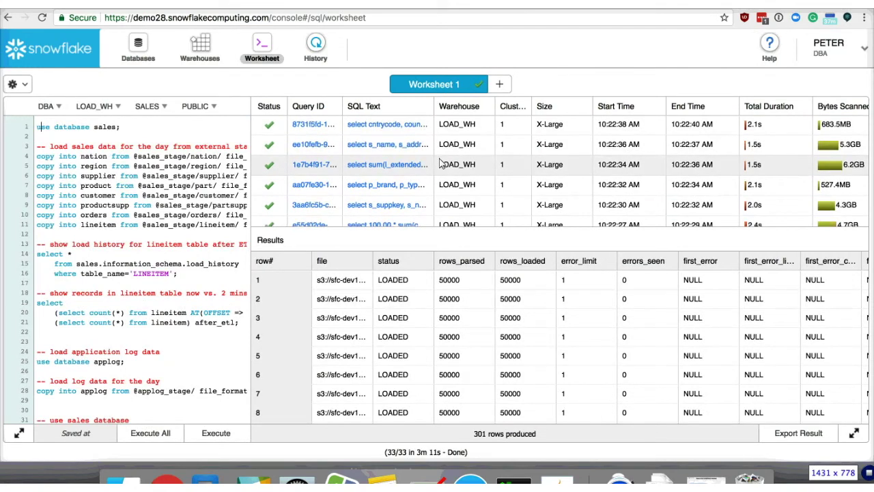
Review the DBA session's executed LOAD_WH queries alongside the script's log-loading and canned report sections
{"action": "scroll", "coordinate": [441, 162], "scroll_direction": "down", "scroll_amount": 3}
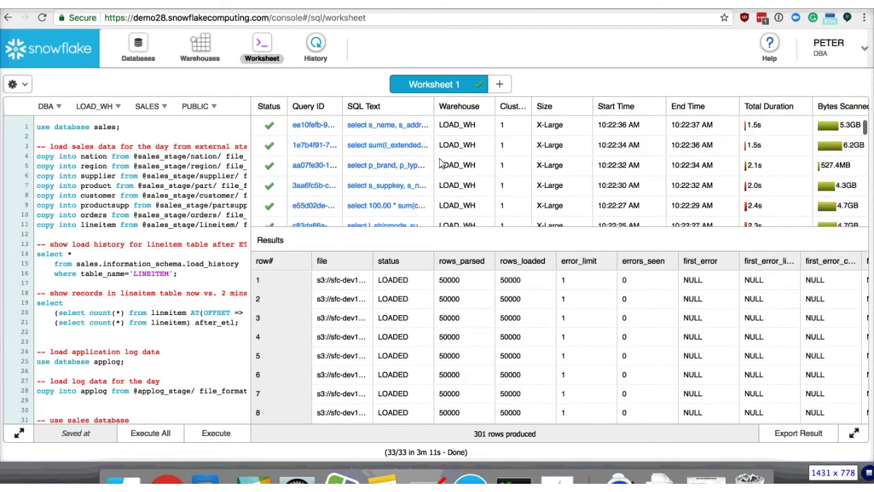
{"action": "scroll", "coordinate": [440, 163], "scroll_direction": "up", "scroll_amount": 1}
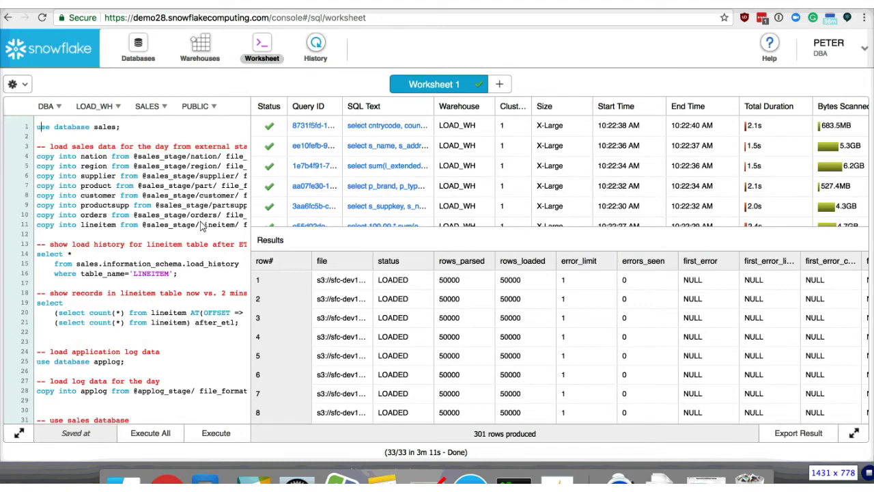
{"action": "scroll", "coordinate": [202, 226], "scroll_direction": "down", "scroll_amount": 5}
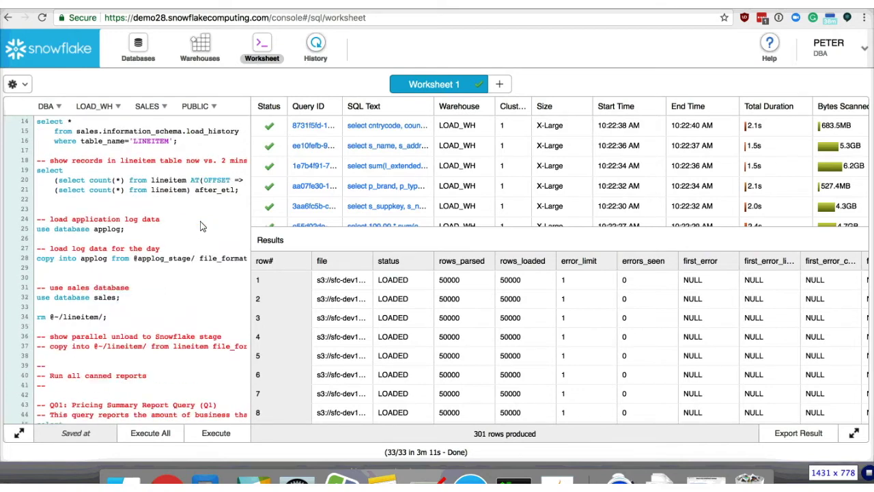
{"action": "scroll", "coordinate": [202, 227], "scroll_direction": "down", "scroll_amount": 6}
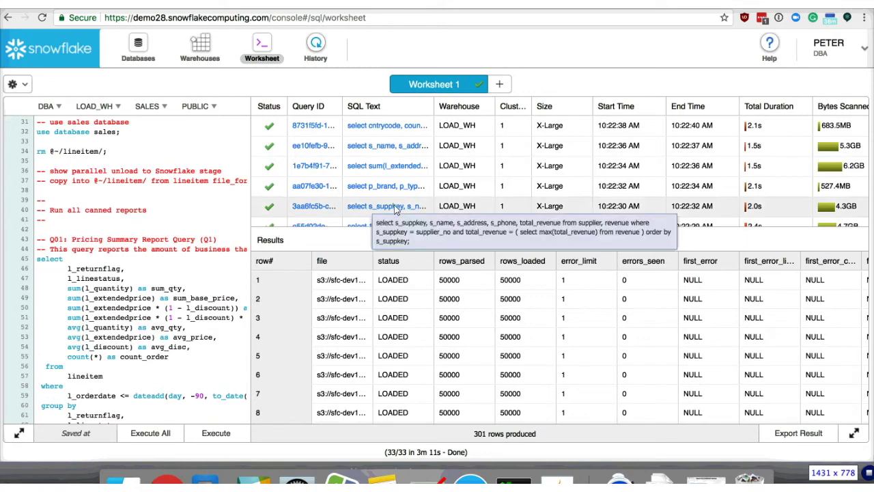
{"action": "scroll", "coordinate": [526, 192], "scroll_direction": "down", "scroll_amount": 2}
{"action": "scroll", "coordinate": [526, 191], "scroll_direction": "down", "scroll_amount": 4}
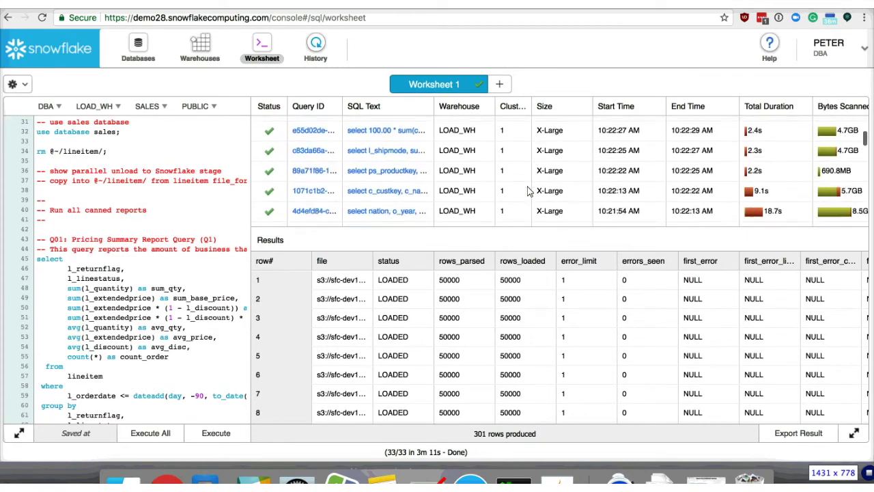
Review the durations and bytes scanned of the canned report queries run on LOAD_WH in the query list
{"action": "scroll", "coordinate": [549, 202], "scroll_direction": "up", "scroll_amount": 6}
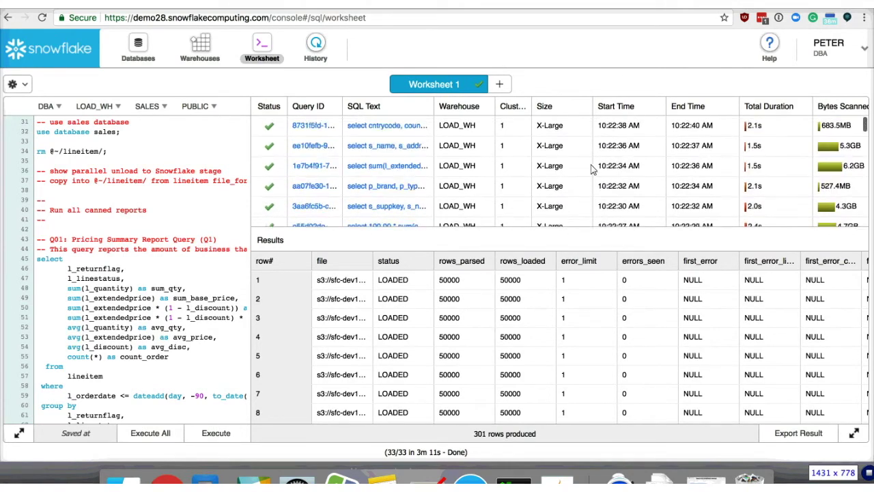
{"action": "scroll", "coordinate": [608, 150], "scroll_direction": "down", "scroll_amount": 6}
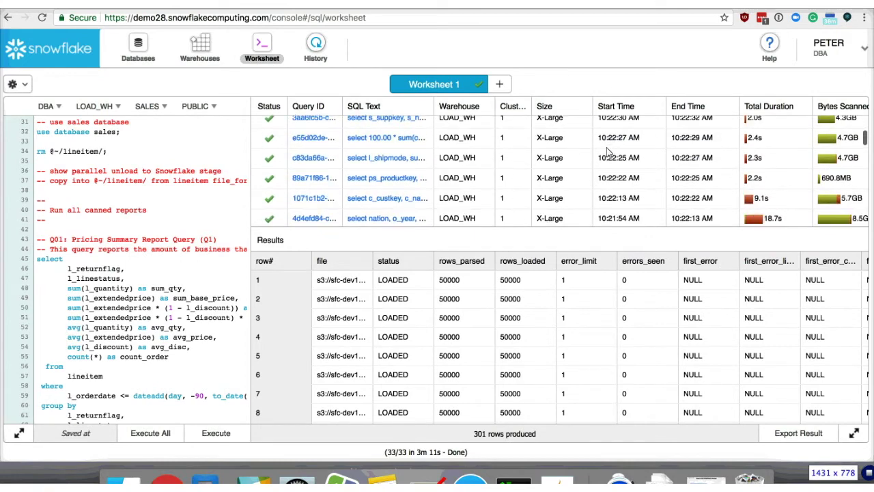
{"action": "scroll", "coordinate": [618, 199], "scroll_direction": "up", "scroll_amount": 1}
{"action": "scroll", "coordinate": [615, 200], "scroll_direction": "right", "scroll_amount": 5}
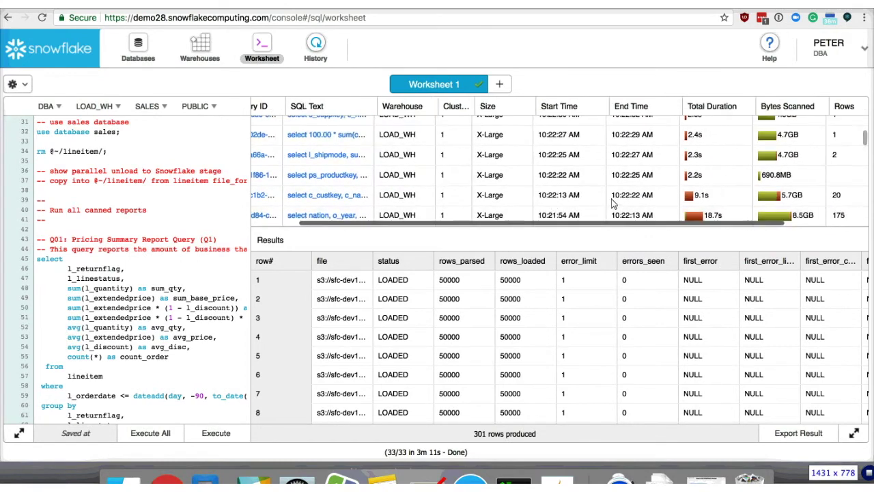
{"action": "scroll", "coordinate": [613, 201], "scroll_direction": "left", "scroll_amount": 5}
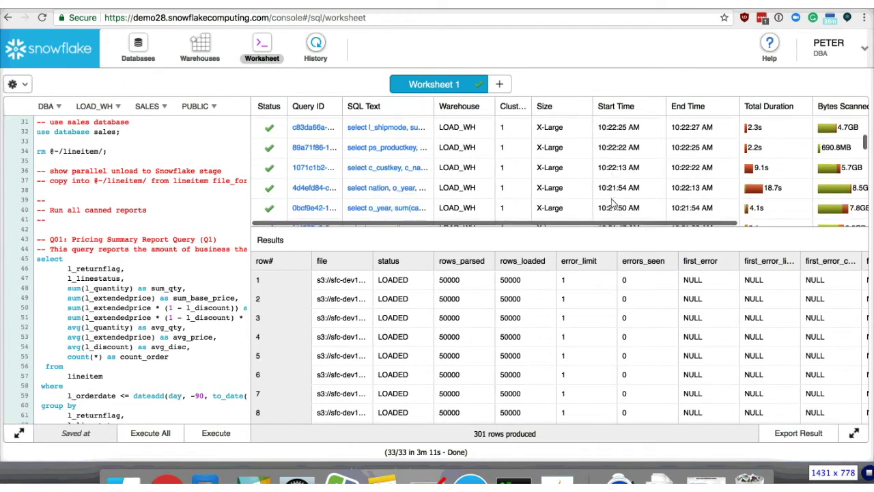
{"action": "scroll", "coordinate": [614, 202], "scroll_direction": "down", "scroll_amount": 4}
Find report query Q09 in the script and view the results of its earlier run by nation and year
{"action": "scroll", "coordinate": [110, 301], "scroll_direction": "down", "scroll_amount": 20}
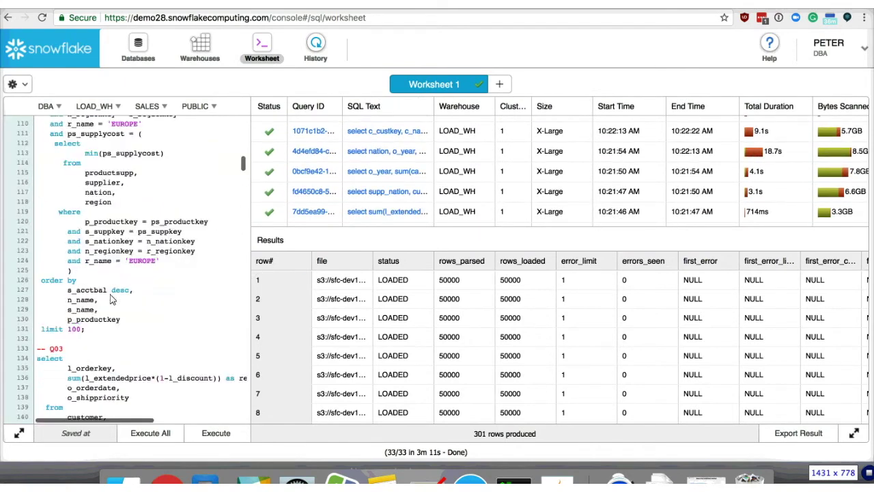
{"action": "scroll", "coordinate": [109, 301], "scroll_direction": "down", "scroll_amount": 8}
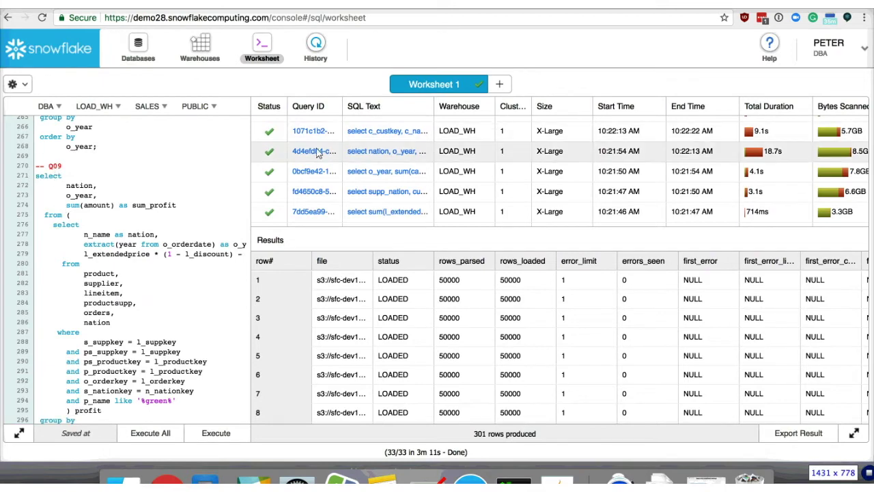
{"action": "scroll", "coordinate": [482, 178], "scroll_direction": "up", "scroll_amount": 1}
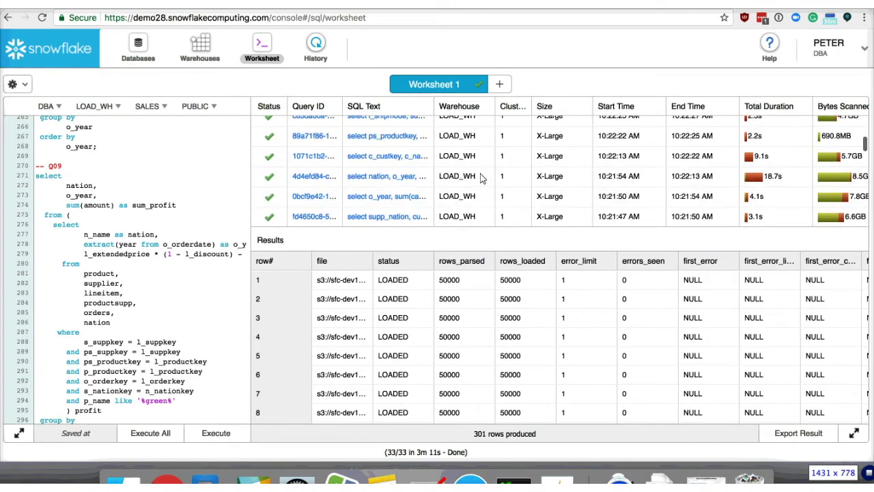
{"action": "scroll", "coordinate": [482, 178], "scroll_direction": "right", "scroll_amount": 3}
{"action": "left_click", "coordinate": [683, 181]}
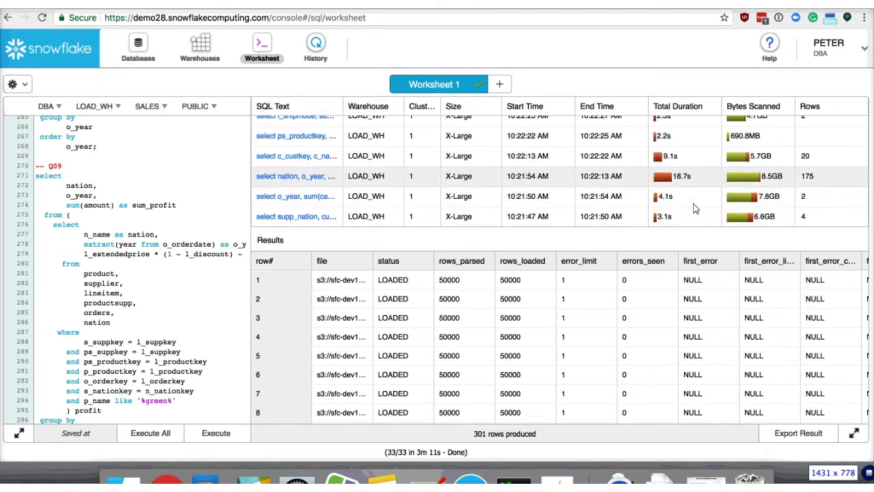
{"action": "scroll", "coordinate": [591, 184], "scroll_direction": "left", "scroll_amount": 3}
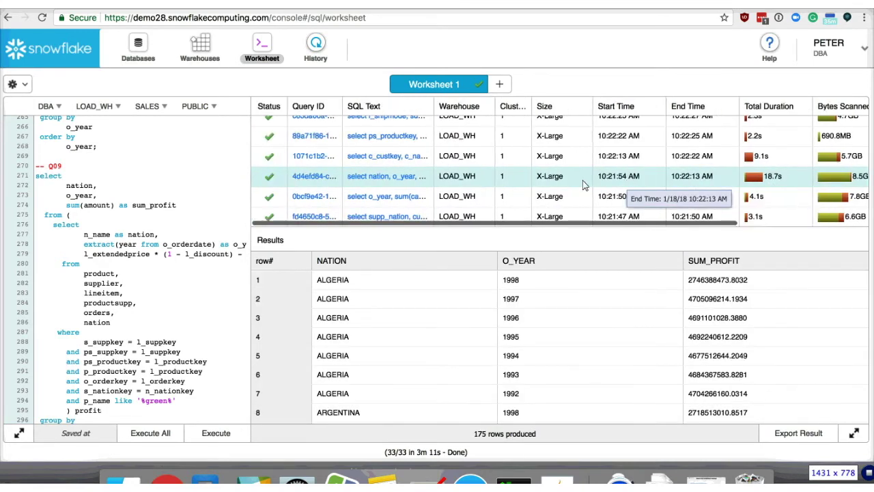
Rerun report query Q09 on LOAD_WH and check its duration and bytes scanned in the query list
{"action": "left_click", "coordinate": [75, 181]}
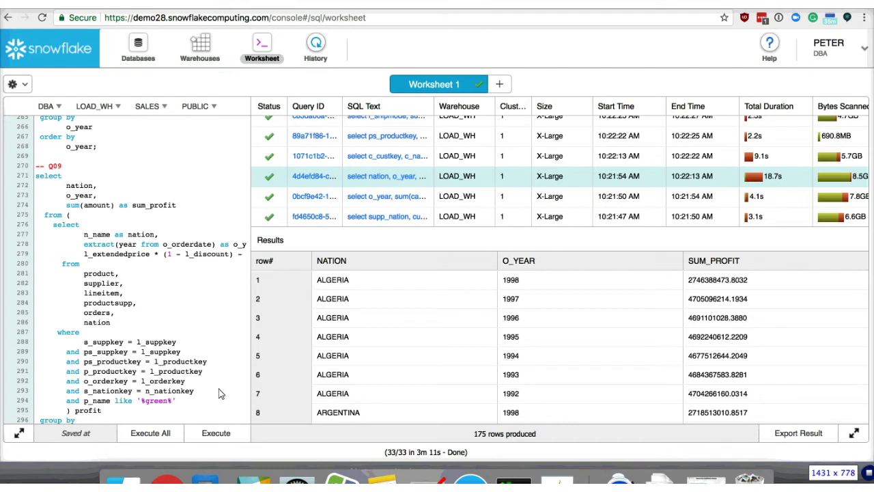
{"action": "left_click", "coordinate": [217, 435]}
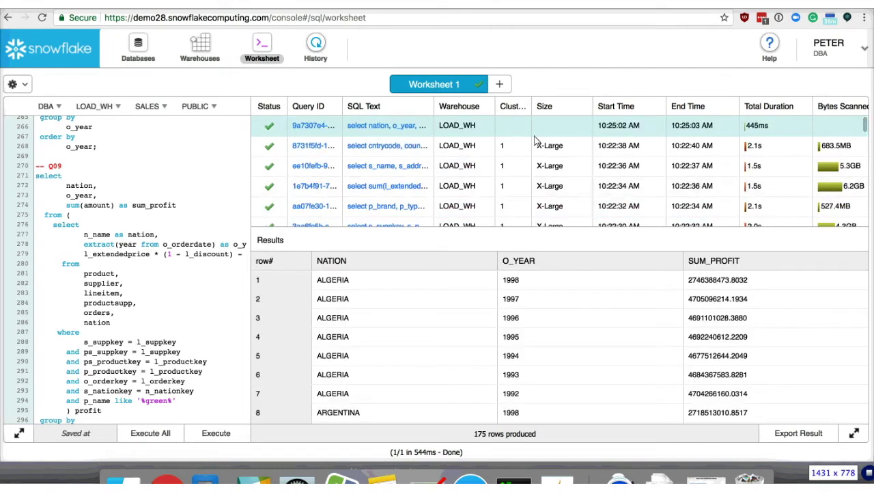
{"action": "scroll", "coordinate": [546, 124], "scroll_direction": "right", "scroll_amount": 4}
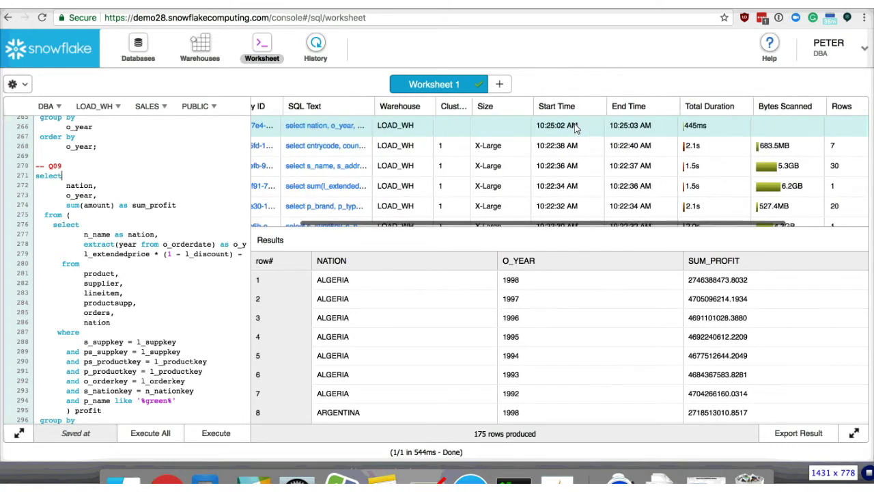
{"action": "mouse_move", "coordinate": [689, 130]}
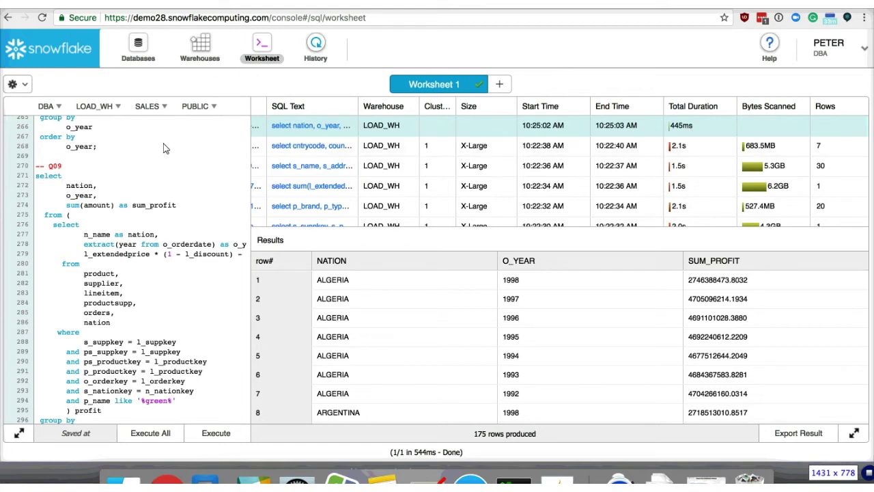
Load the timetravel.sql script into the worksheet and widen the editor to show its statements
{"action": "left_click", "coordinate": [18, 83]}
{"action": "left_click", "coordinate": [53, 144]}
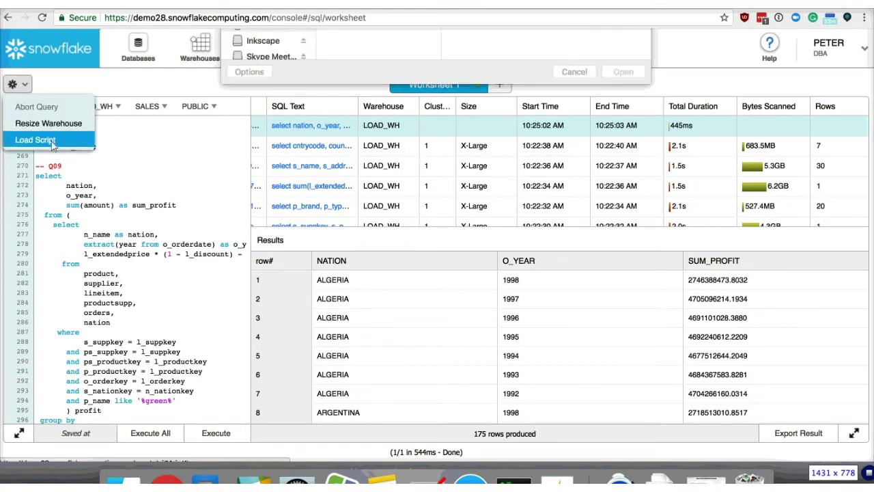
{"action": "double_click", "coordinate": [366, 211]}
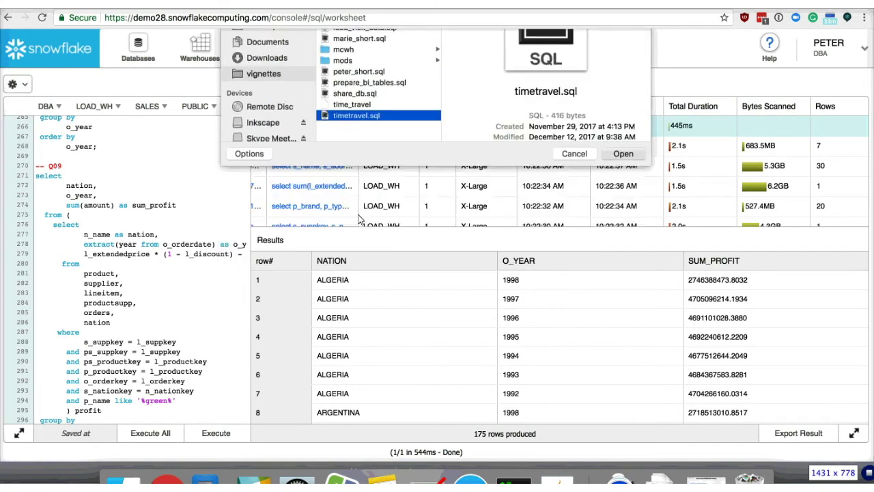
{"action": "left_click_drag", "start_coordinate": [253, 228], "coordinate": [493, 226]}
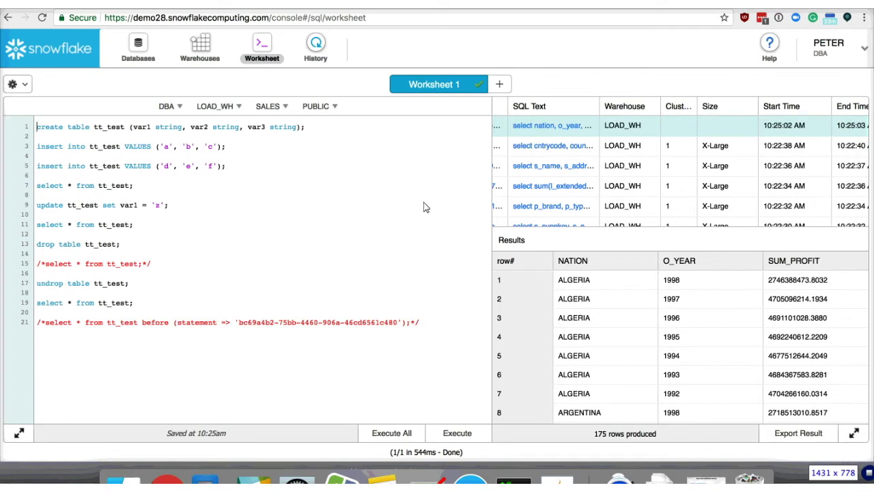
{"action": "left_click_drag", "start_coordinate": [488, 208], "coordinate": [403, 209]}
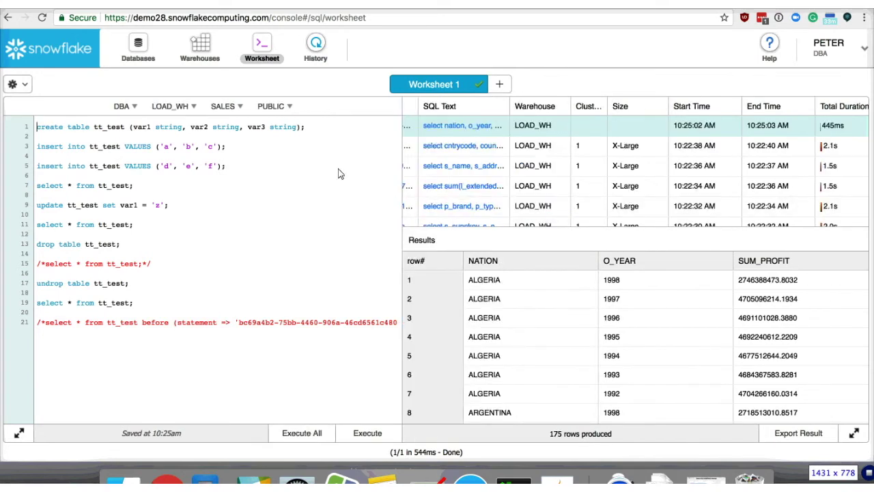
Create table tt_test with three string columns and insert the rows ('a', 'b', 'c') and ('d', 'e', 'f')
{"action": "left_click", "coordinate": [372, 437]}
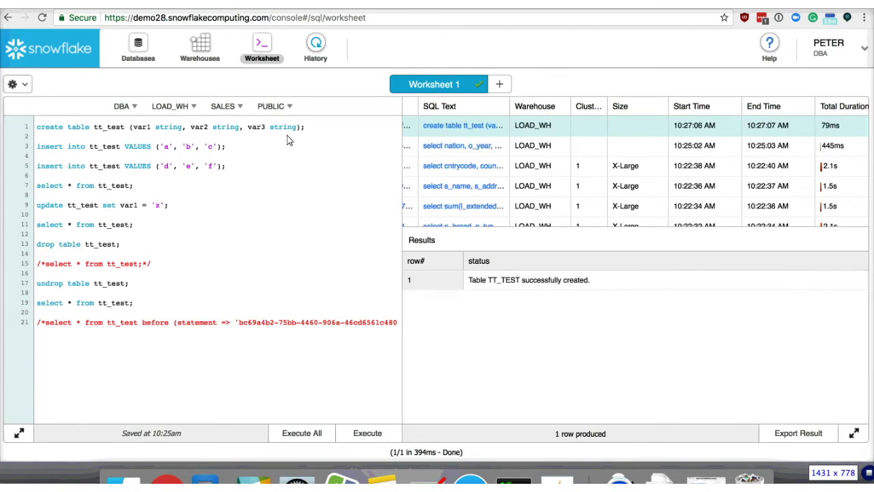
{"action": "left_click", "coordinate": [379, 426]}
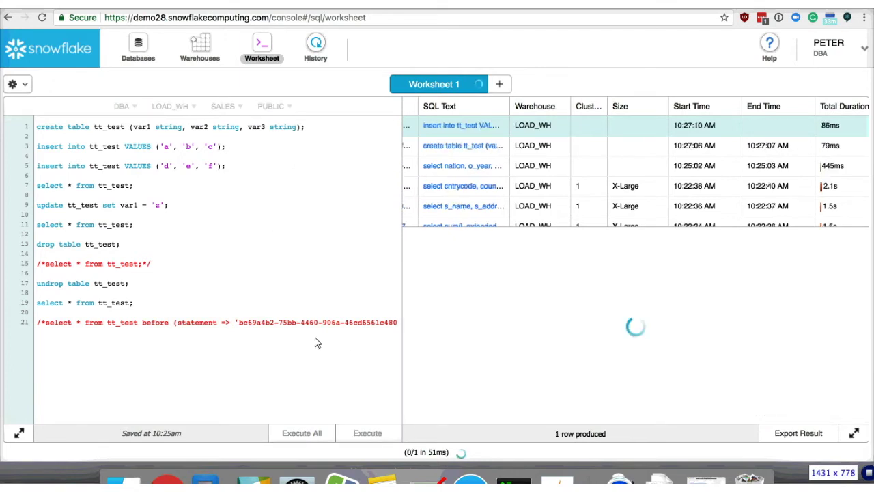
{"action": "left_click", "coordinate": [365, 434]}
Query all rows of tt_test with the line 7 select and highlight the returned values in a widened results area
{"action": "left_click", "coordinate": [121, 186]}
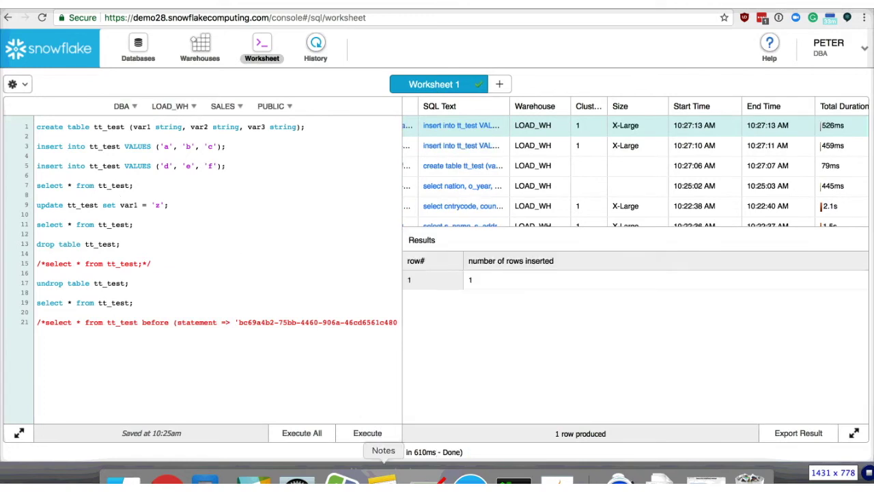
{"action": "left_click", "coordinate": [362, 437]}
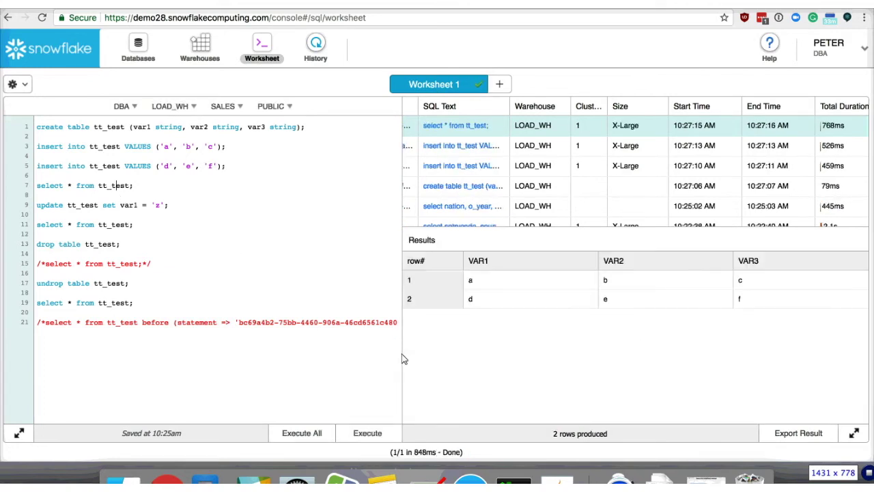
{"action": "left_click_drag", "start_coordinate": [311, 349], "coordinate": [300, 348]}
{"action": "left_click_drag", "start_coordinate": [358, 278], "coordinate": [707, 306]}
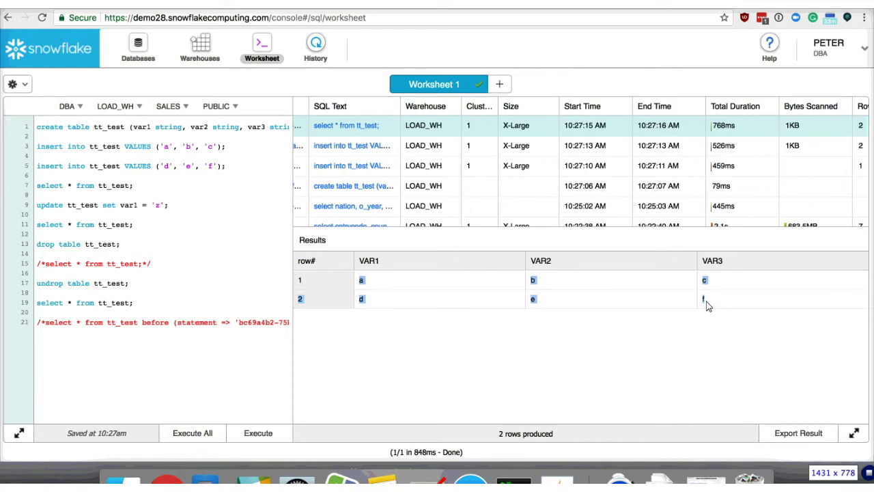
Update tt_test to set var1 to 'z' in every row and query the table to check the values
{"action": "left_click", "coordinate": [137, 209]}
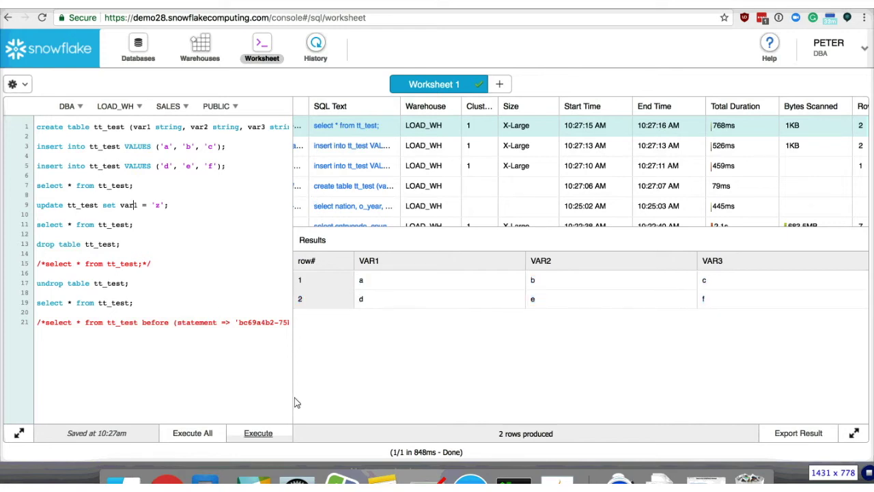
{"action": "left_click", "coordinate": [265, 433]}
{"action": "left_click", "coordinate": [153, 226]}
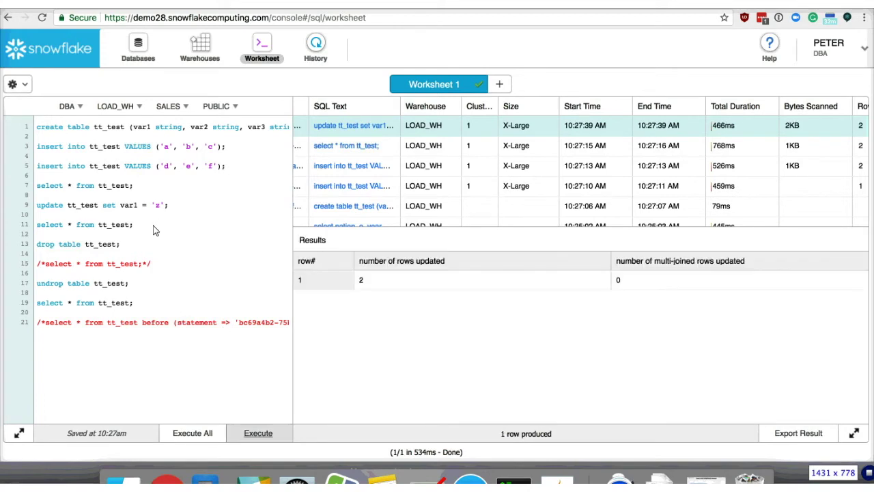
{"action": "left_click", "coordinate": [265, 436]}
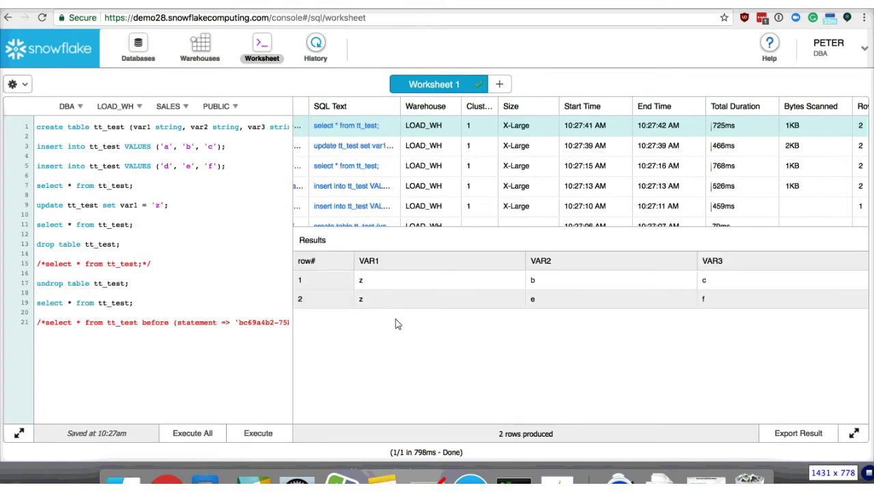
{"action": "left_click_drag", "start_coordinate": [357, 285], "coordinate": [365, 306]}
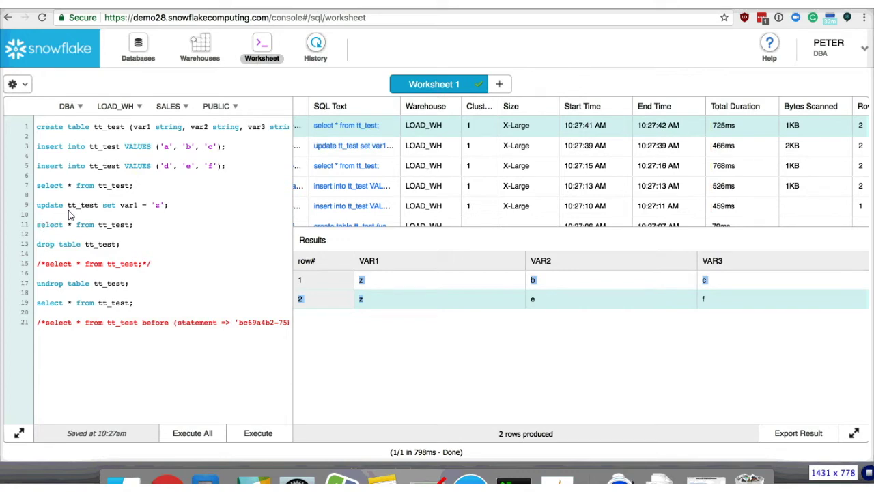
Drop table tt_test, and uncomment and run the line 15 select statement against it
{"action": "left_click", "coordinate": [74, 243]}
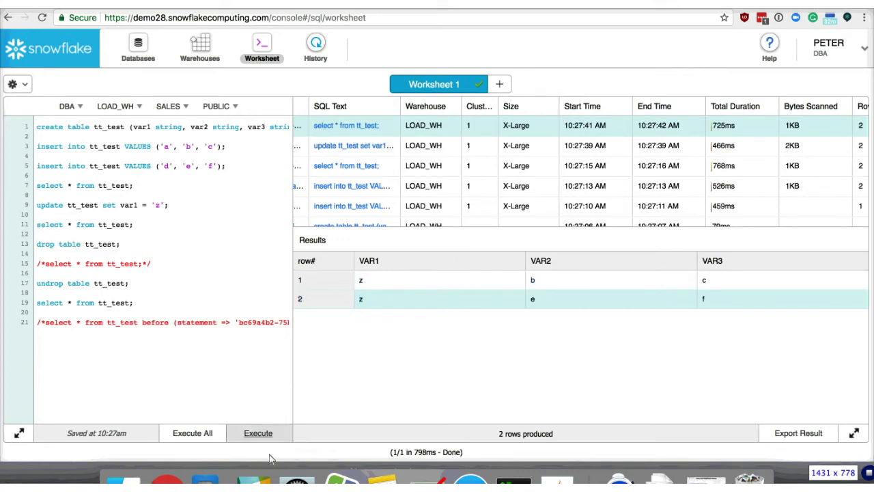
{"action": "left_click", "coordinate": [258, 433]}
{"action": "left_click", "coordinate": [171, 264]}
{"action": "key", "text": "BackSpace"}
{"action": "key", "text": "BackSpace"}
{"action": "left_click", "coordinate": [45, 270]}
{"action": "key", "text": "BackSpace"}
{"action": "key", "text": "BackSpace"}
{"action": "left_click", "coordinate": [259, 433]}
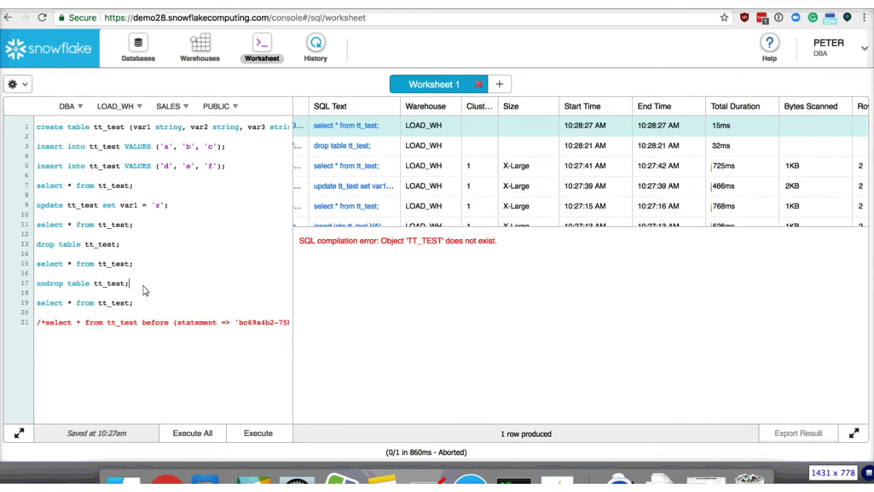
{"action": "double_click", "coordinate": [48, 282]}
{"action": "left_click", "coordinate": [276, 437]}
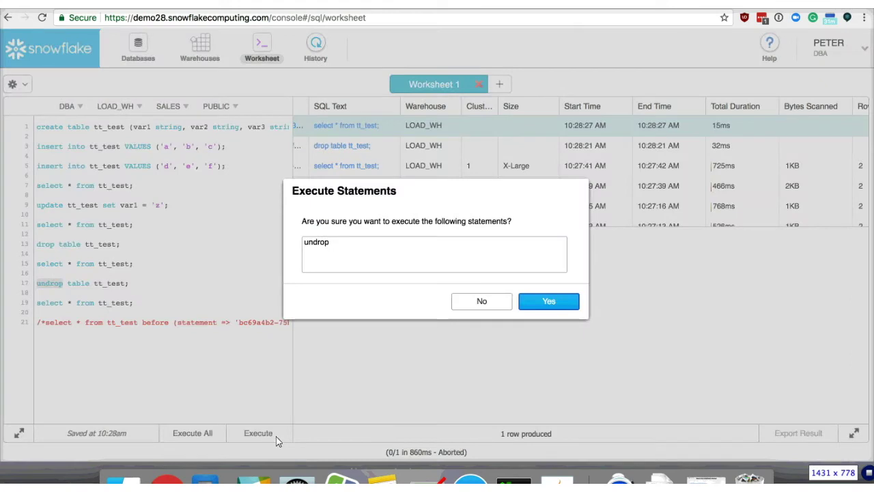
{"action": "left_click", "coordinate": [498, 305]}
{"action": "left_click", "coordinate": [142, 298]}
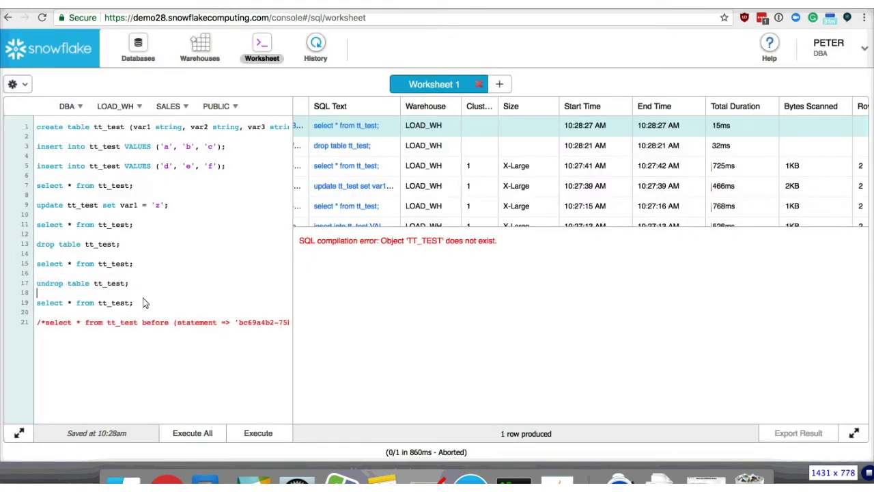
Restore tt_test by running the full undrop table statement, and query its rows with the line 19 select
{"action": "left_click", "coordinate": [141, 288]}
{"action": "left_click", "coordinate": [256, 433]}
{"action": "left_click", "coordinate": [163, 305]}
{"action": "left_click", "coordinate": [272, 441]}
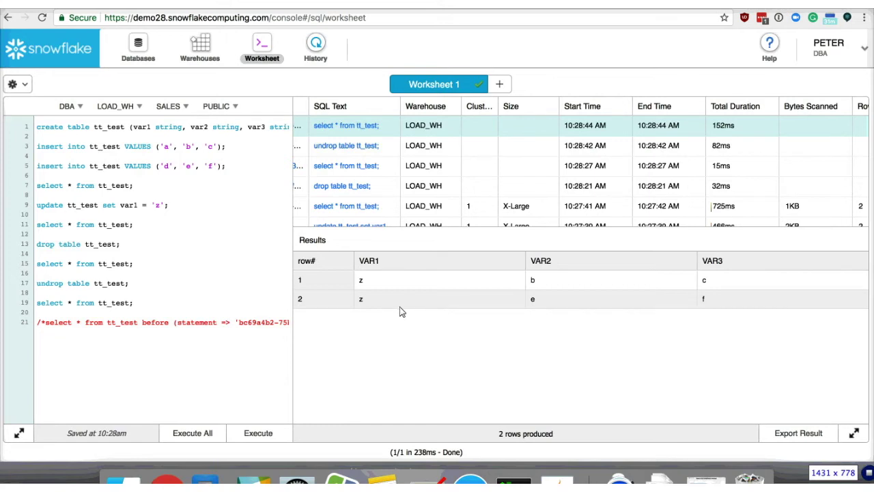
Copy the full query ID of the update tt_test statement from its history details and return to the worksheet
{"action": "scroll", "coordinate": [388, 181], "scroll_direction": "left", "scroll_amount": 3}
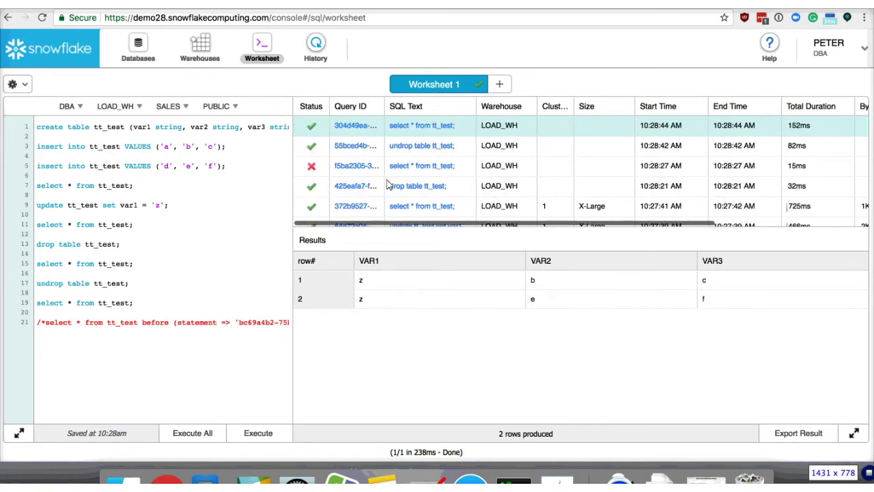
{"action": "scroll", "coordinate": [388, 184], "scroll_direction": "down", "scroll_amount": 1}
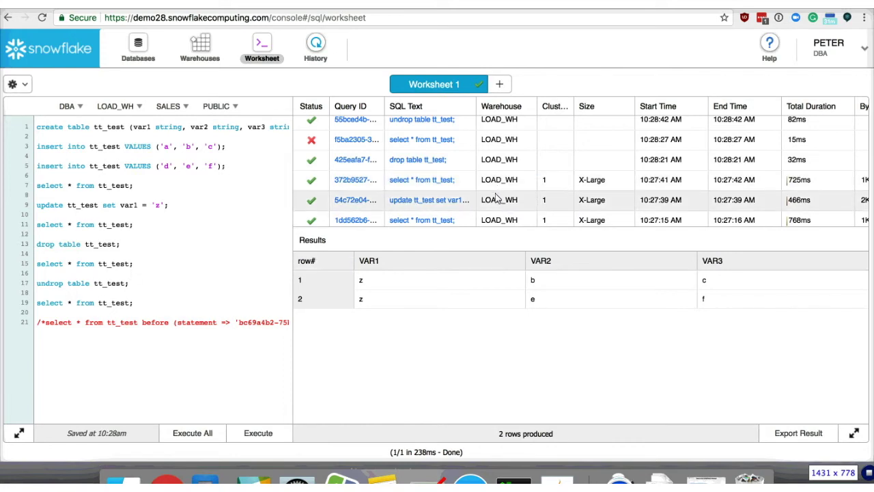
{"action": "left_click", "coordinate": [355, 201]}
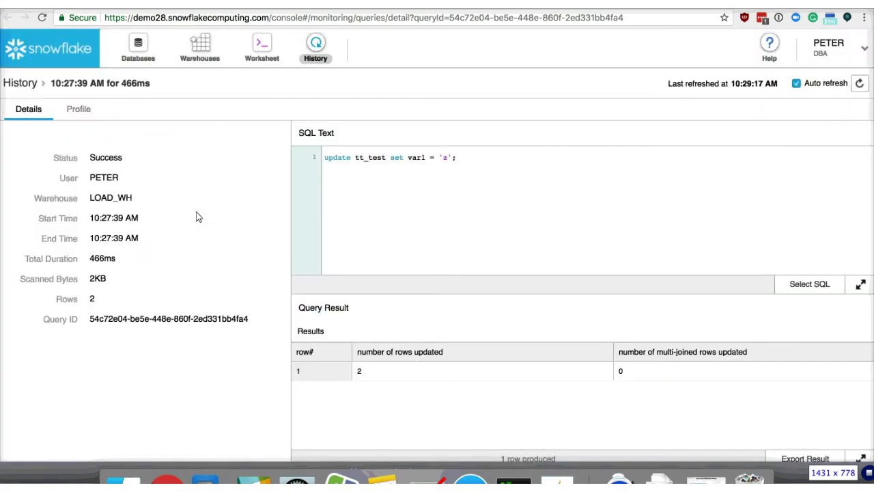
{"action": "triple_click", "coordinate": [100, 316]}
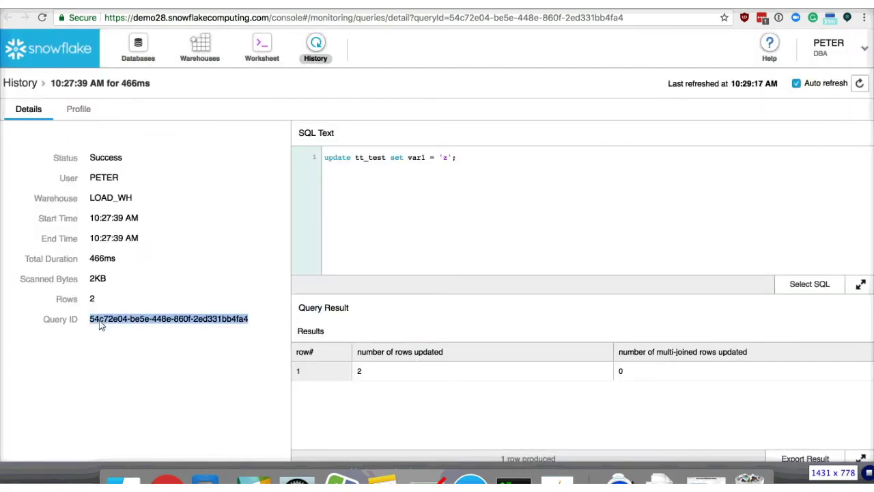
{"action": "left_click", "coordinate": [262, 49]}
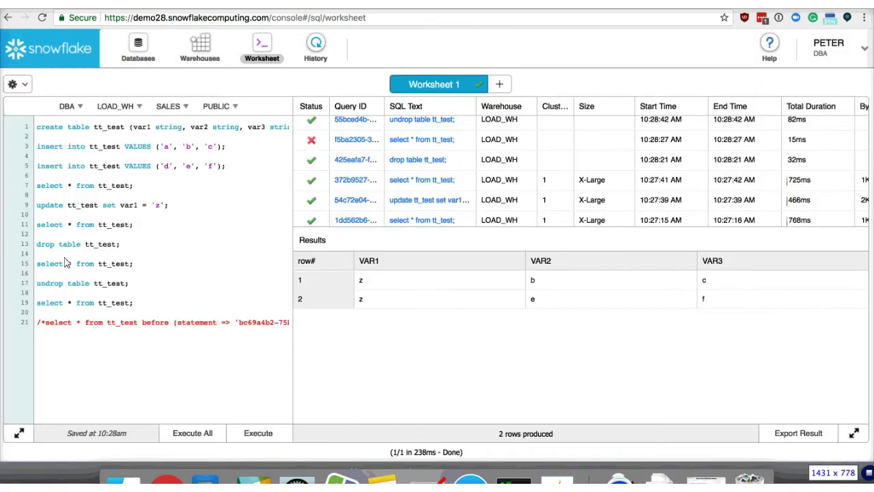
Remove the opening comment marker from the line 21 select and replace its statement ID with the copied update query ID
{"action": "left_click", "coordinate": [48, 327]}
{"action": "key", "text": "BackSpace"}
{"action": "key", "text": "BackSpace"}
{"action": "scroll", "coordinate": [75, 331], "scroll_direction": "right", "scroll_amount": 5}
{"action": "scroll", "coordinate": [97, 334], "scroll_direction": "right", "scroll_amount": 4}
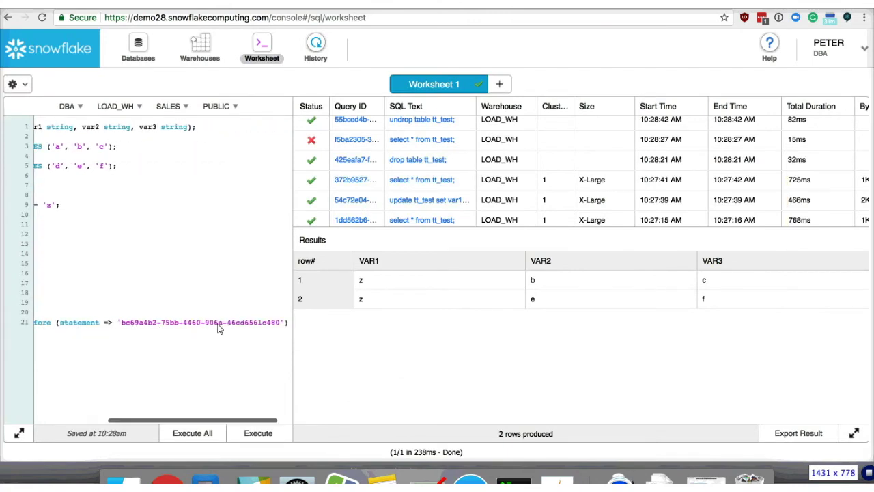
{"action": "left_click_drag", "start_coordinate": [107, 326], "coordinate": [265, 327]}
{"action": "key", "text": "super+v"}
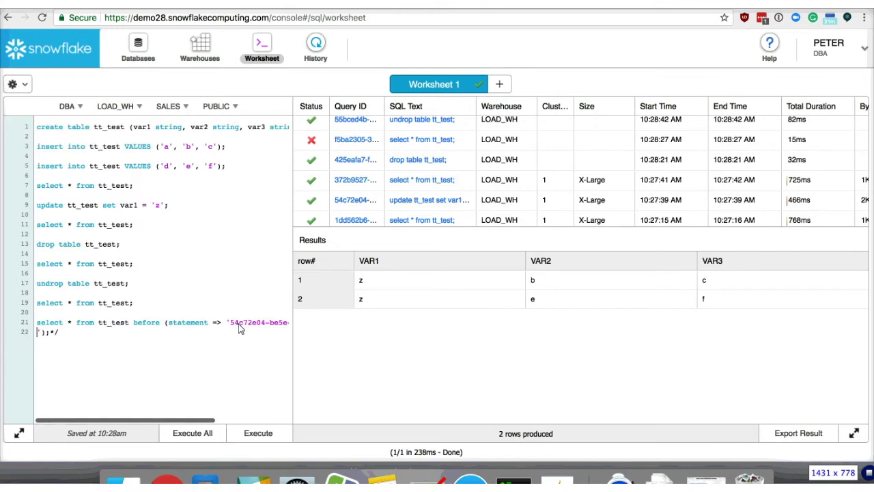
Remove the stray line break and closing comment marker from the line 21 time travel query and run it
{"action": "scroll", "coordinate": [189, 340], "scroll_direction": "right", "scroll_amount": 5}
{"action": "scroll", "coordinate": [189, 339], "scroll_direction": "left", "scroll_amount": 5}
{"action": "left_click", "coordinate": [22, 351]}
{"action": "key", "text": "BackSpace"}
{"action": "scroll", "coordinate": [164, 332], "scroll_direction": "right", "scroll_amount": 2}
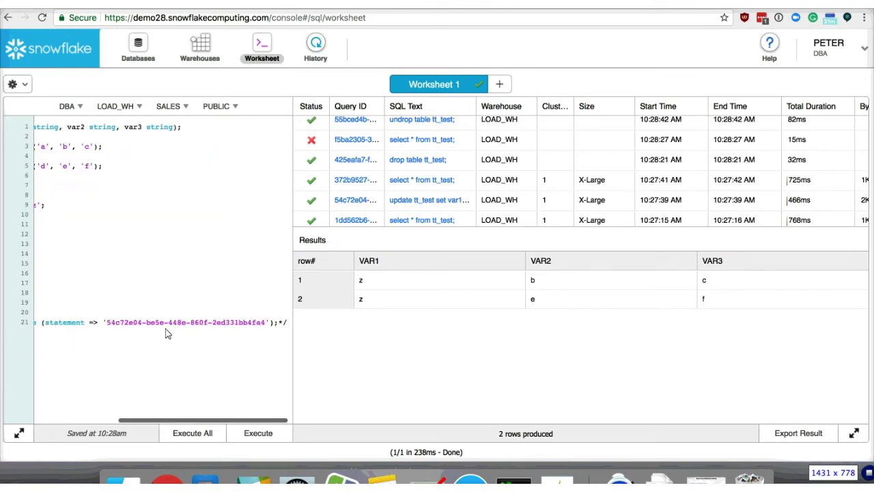
{"action": "left_click", "coordinate": [289, 328]}
{"action": "scroll", "coordinate": [273, 331], "scroll_direction": "left", "scroll_amount": 5}
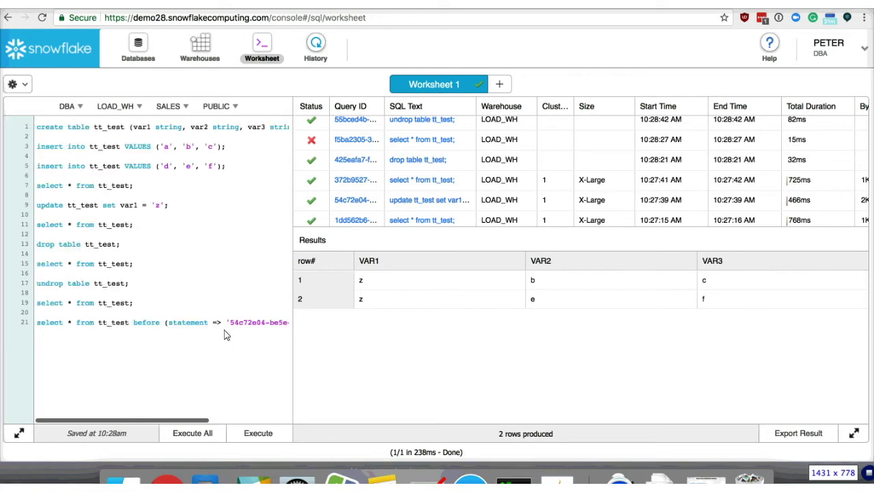
{"action": "left_click", "coordinate": [258, 433]}
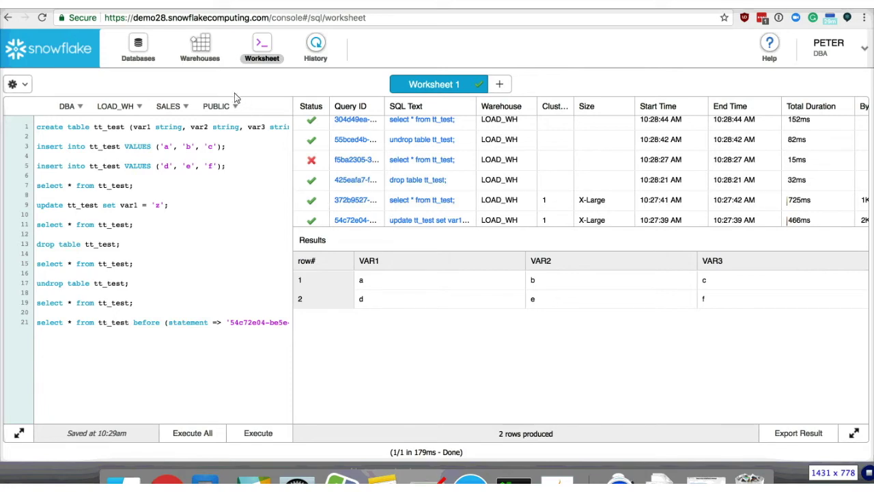
Switch to the Google Slides technical overview deck and present it from slide 4, the multi-cluster shared-data architecture
{"action": "key", "text": "ctrl+Tab"}
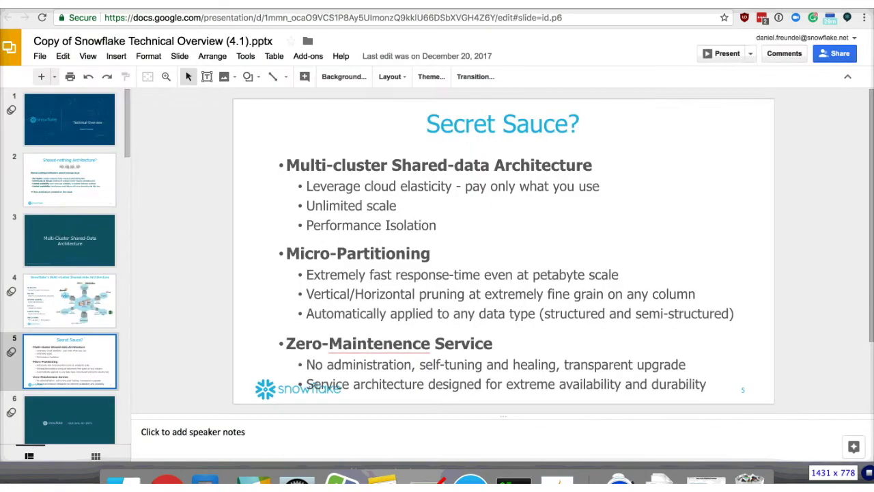
{"action": "left_click", "coordinate": [82, 293]}
{"action": "left_click", "coordinate": [714, 52]}
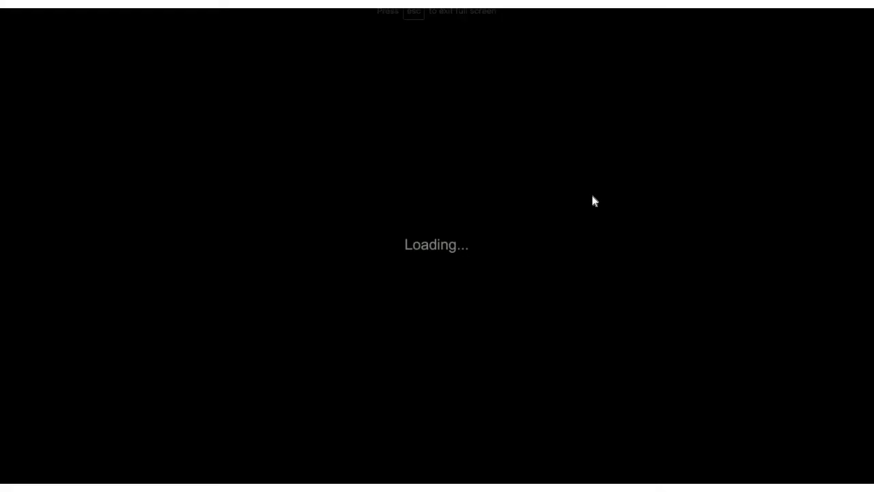
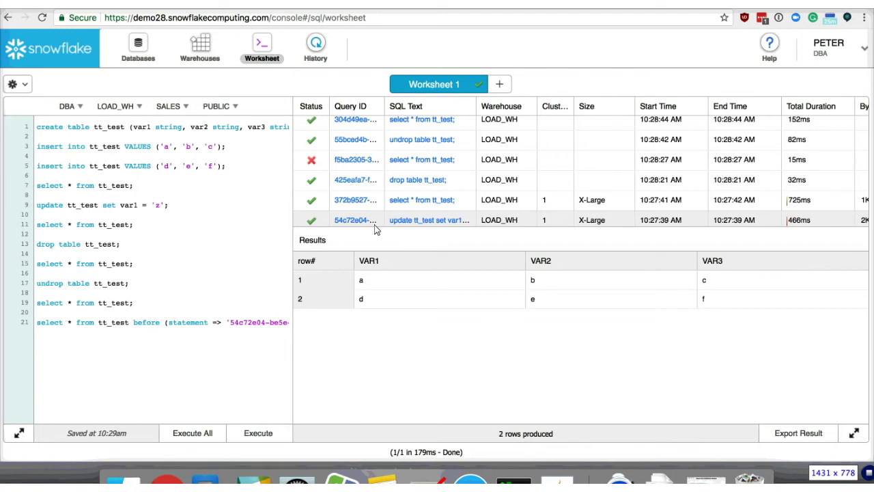
Highlight the complete statement ID inside the line 21 time travel query
{"action": "left_click", "coordinate": [770, 47]}
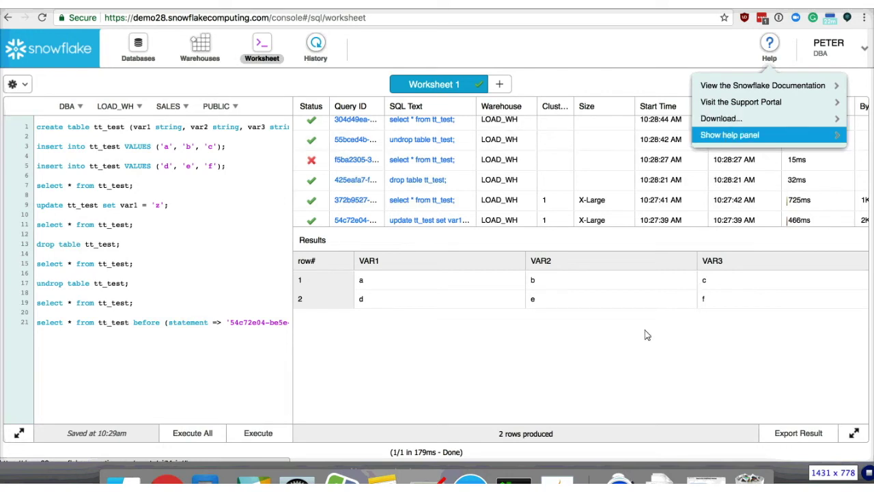
{"action": "scroll", "coordinate": [101, 332], "scroll_direction": "right", "scroll_amount": 3}
{"action": "scroll", "coordinate": [103, 332], "scroll_direction": "right", "scroll_amount": 5}
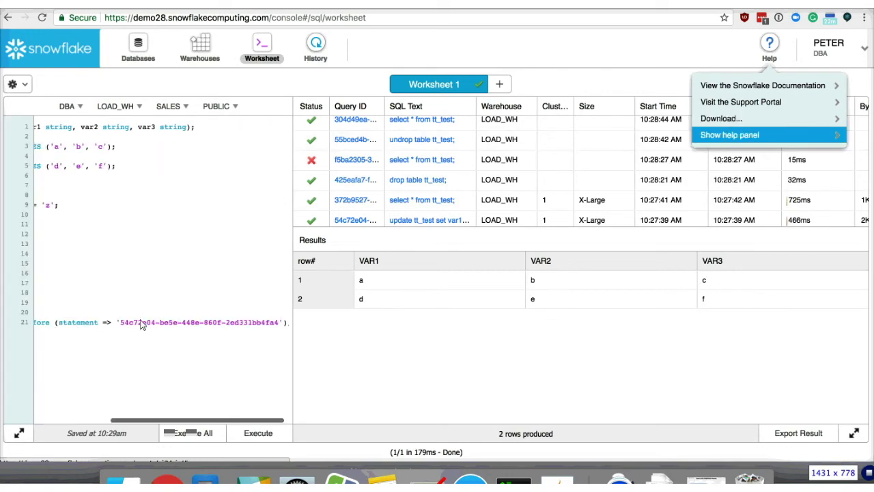
{"action": "double_click", "coordinate": [130, 324]}
{"action": "left_click_drag", "start_coordinate": [129, 329], "coordinate": [249, 326]}
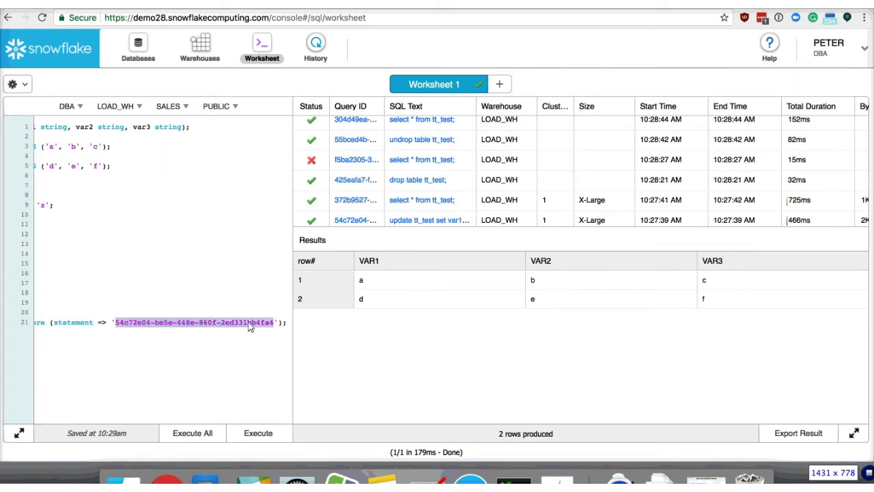
{"action": "scroll", "coordinate": [249, 327], "scroll_direction": "left", "scroll_amount": 3}
{"action": "scroll", "coordinate": [249, 327], "scroll_direction": "right", "scroll_amount": 3}
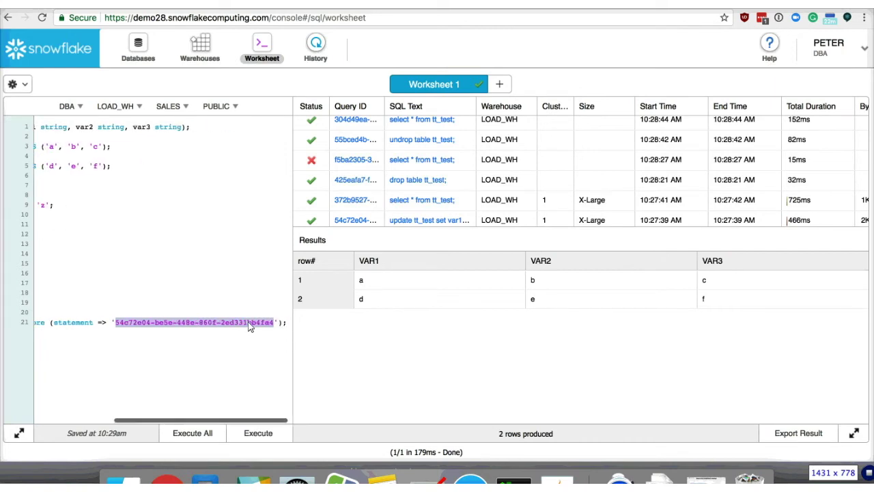
Replace the keyword before with at in the line 21 time travel query and highlight the word statement
{"action": "scroll", "coordinate": [84, 330], "scroll_direction": "left", "scroll_amount": 3}
{"action": "double_click", "coordinate": [82, 327]}
{"action": "scroll", "coordinate": [82, 328], "scroll_direction": "left", "scroll_amount": 3}
{"action": "type", "text": "at"}
{"action": "scroll", "coordinate": [82, 328], "scroll_direction": "right", "scroll_amount": 4}
{"action": "double_click", "coordinate": [94, 327]}
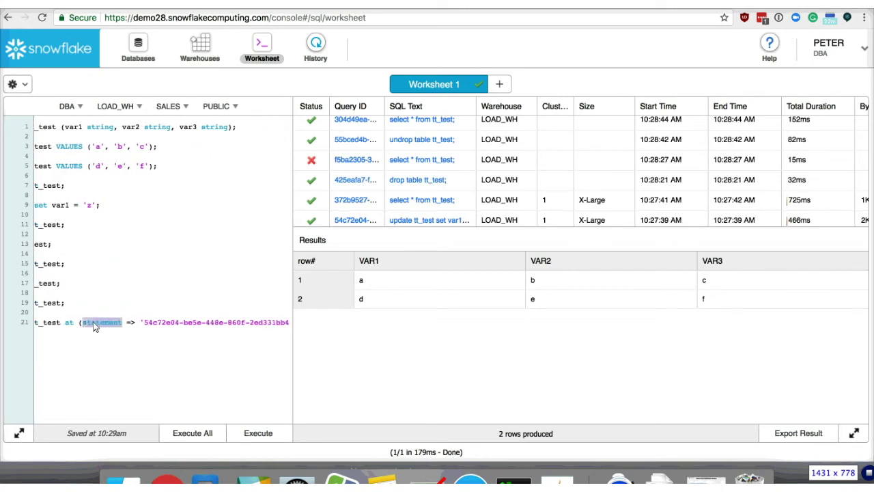
{"action": "scroll", "coordinate": [99, 327], "scroll_direction": "right", "scroll_amount": 2}
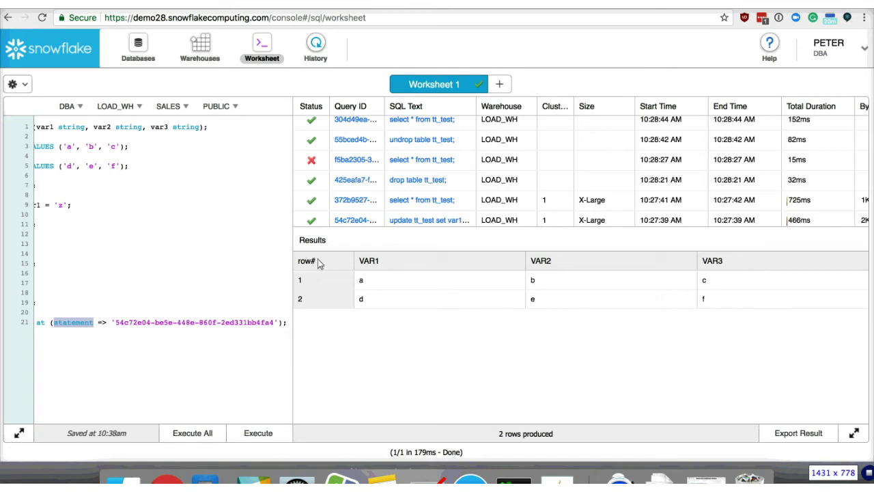
View the JDBC and ODBC driver pages among the client downloads, and close the downloads dialog
{"action": "left_click", "coordinate": [770, 48]}
{"action": "left_click", "coordinate": [722, 121]}
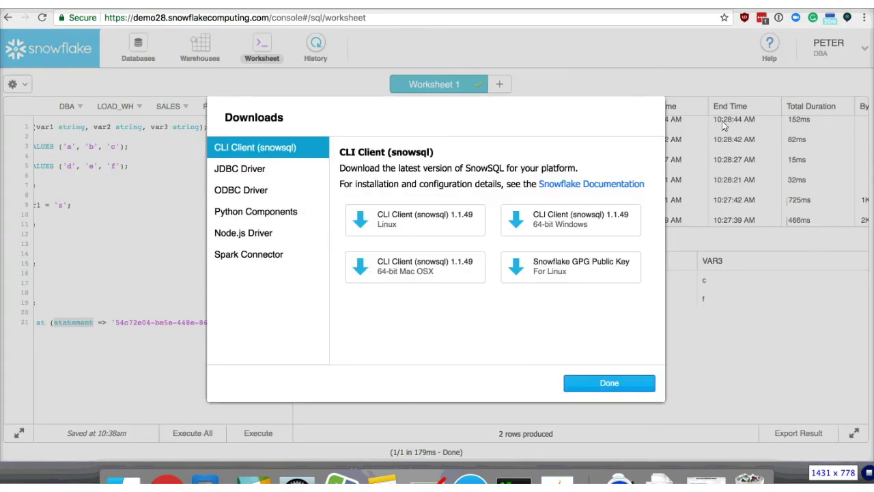
{"action": "left_click", "coordinate": [255, 170]}
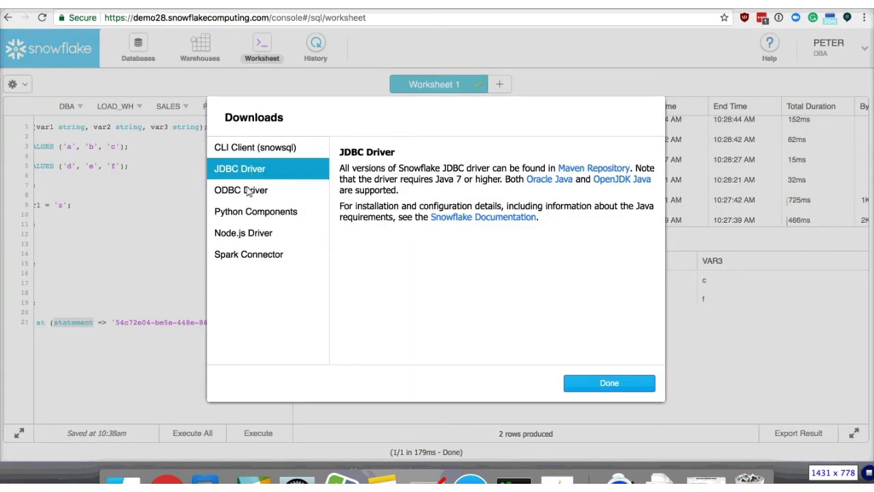
{"action": "left_click", "coordinate": [251, 191]}
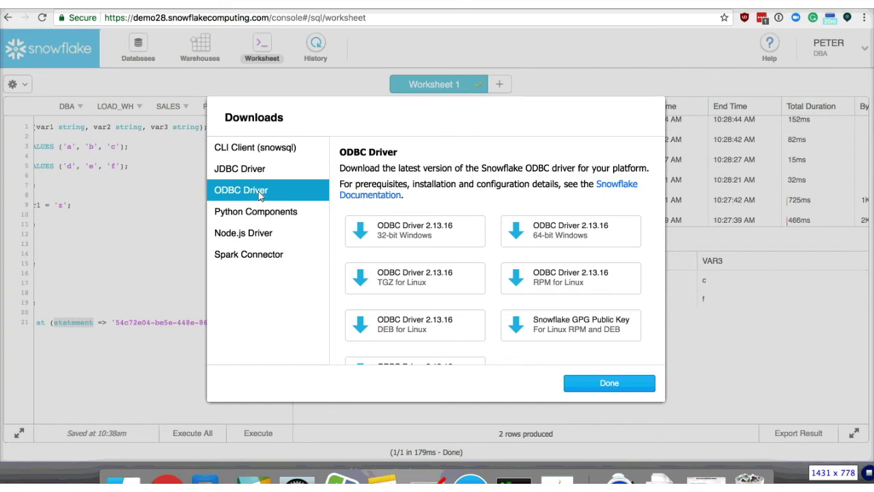
{"action": "left_click", "coordinate": [589, 383]}
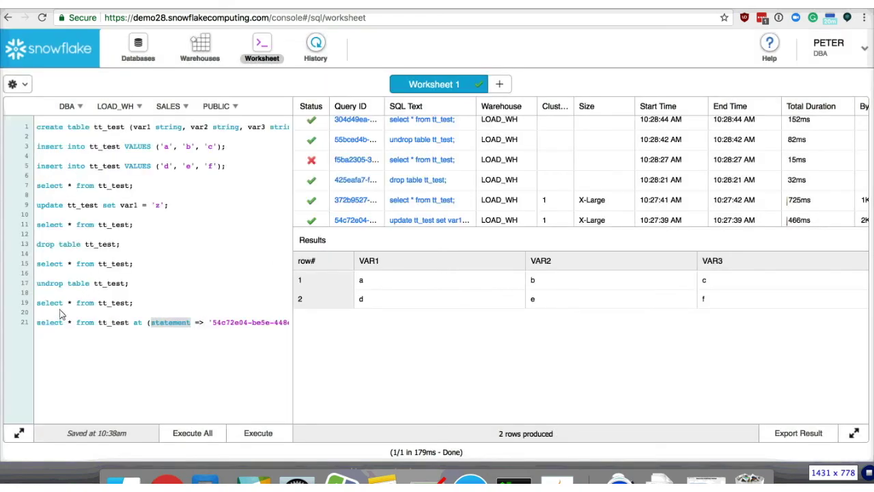
Prefix the line 21 query with "create table tt_test_new as" and run it to create the table from the historical data
{"action": "left_click", "coordinate": [42, 328]}
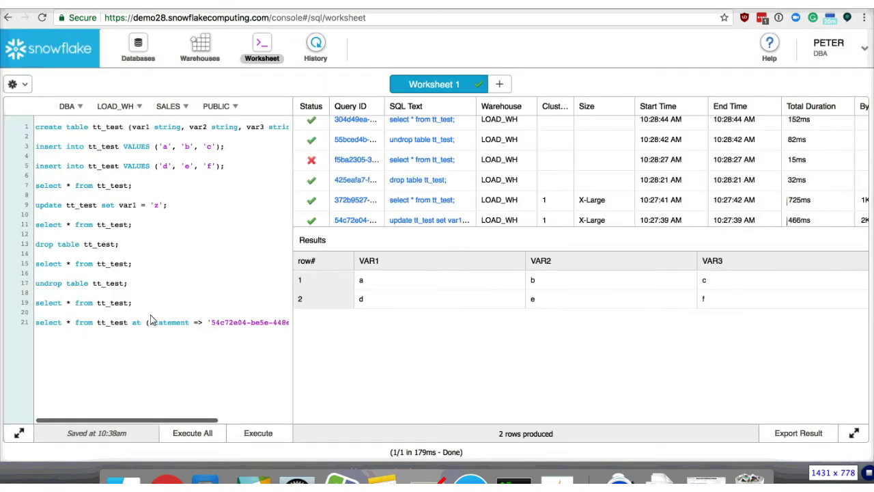
{"action": "scroll", "coordinate": [152, 321], "scroll_direction": "right", "scroll_amount": 5}
{"action": "scroll", "coordinate": [152, 321], "scroll_direction": "left", "scroll_amount": 5}
{"action": "left_click", "coordinate": [45, 312]}
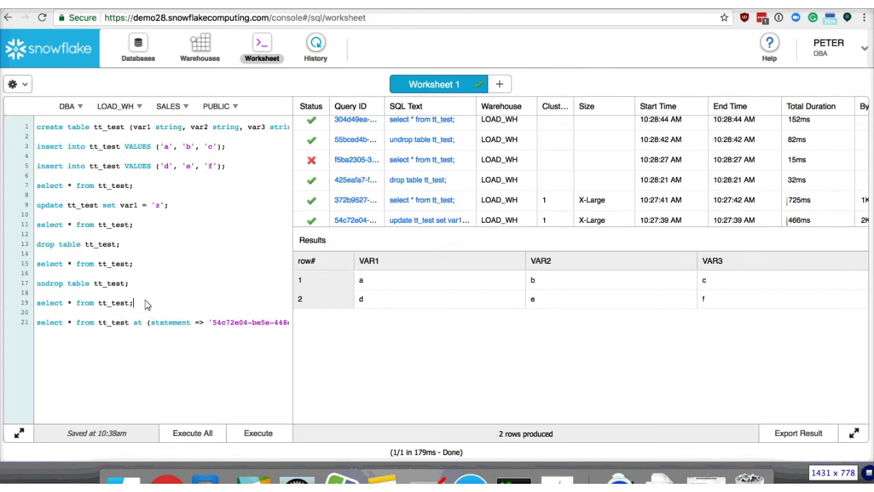
{"action": "left_click", "coordinate": [35, 327]}
{"action": "type", "text": "create table "}
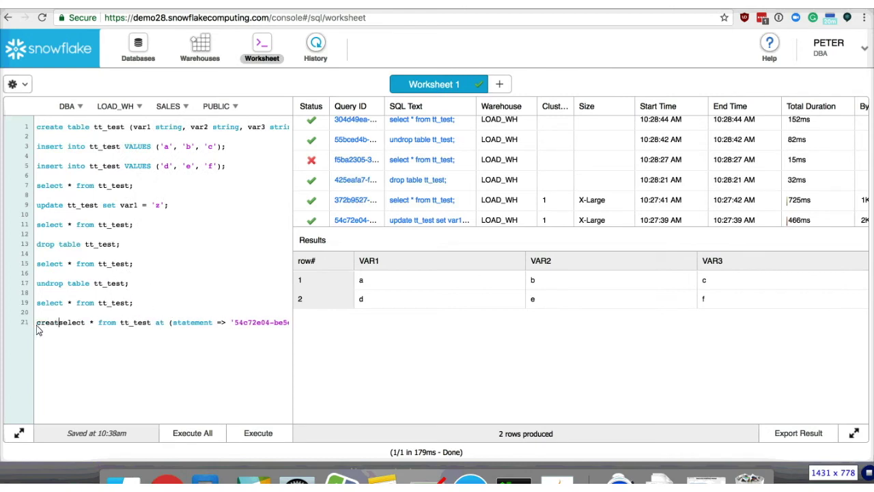
{"action": "type", "text": "tt_test_n"}
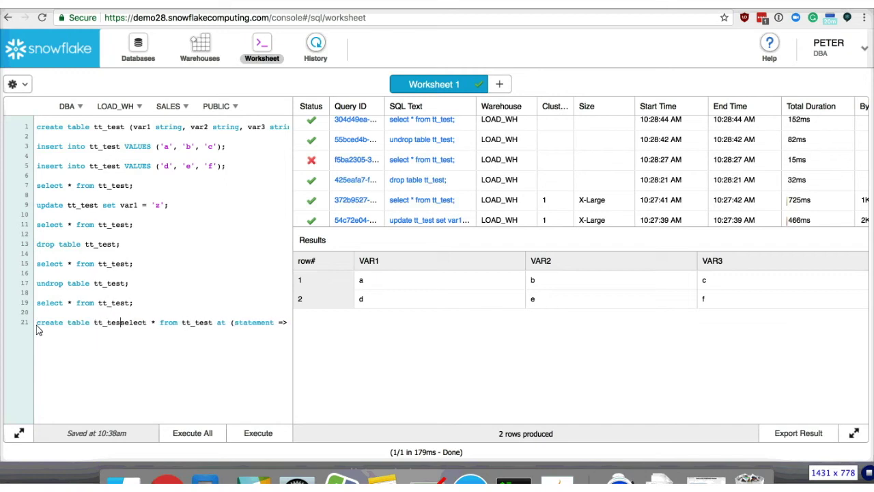
{"action": "type", "text": "ew as"}
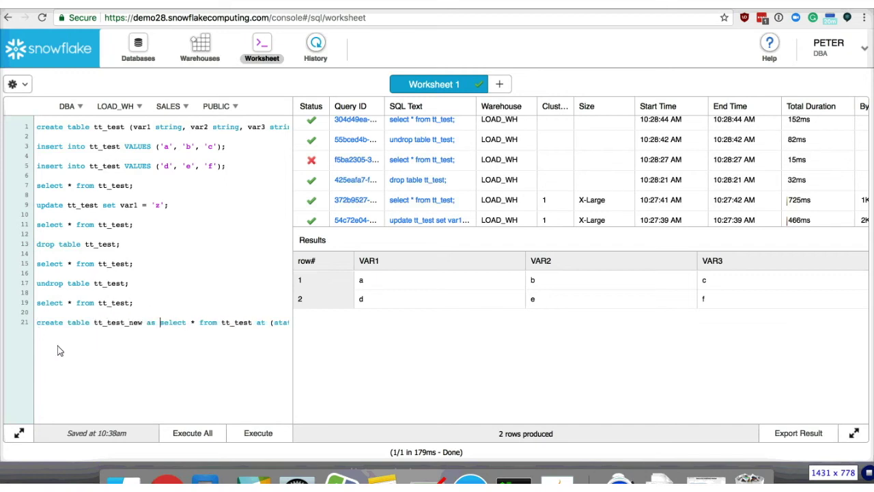
{"action": "left_click", "coordinate": [252, 435]}
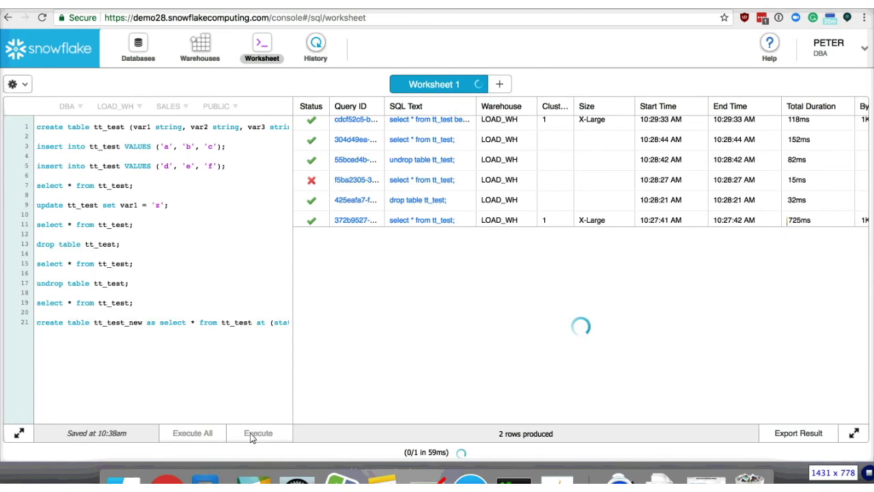
Add "select * from tt_test_new;" on line 23 below the create statement and run it
{"action": "scroll", "coordinate": [136, 332], "scroll_direction": "right", "scroll_amount": 6}
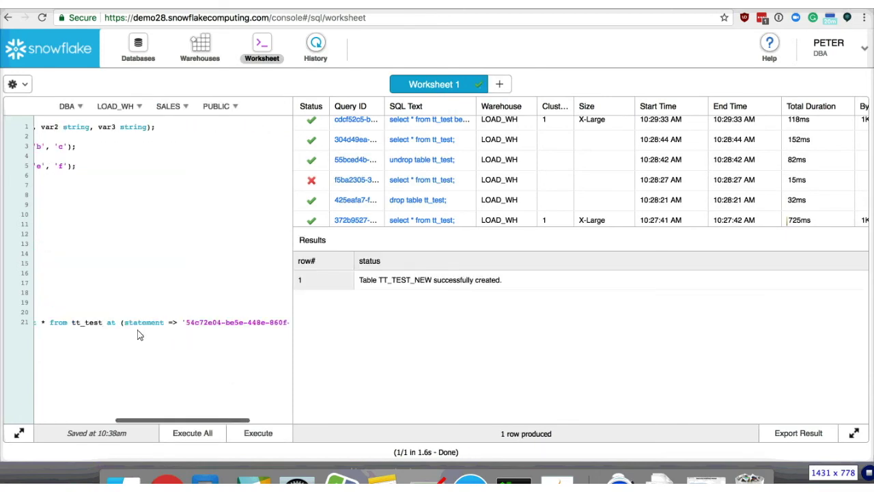
{"action": "left_click", "coordinate": [289, 332]}
{"action": "key", "text": "Return"}
{"action": "key", "text": "Return"}
{"action": "type", "text": "select * from tt_test_new;"}
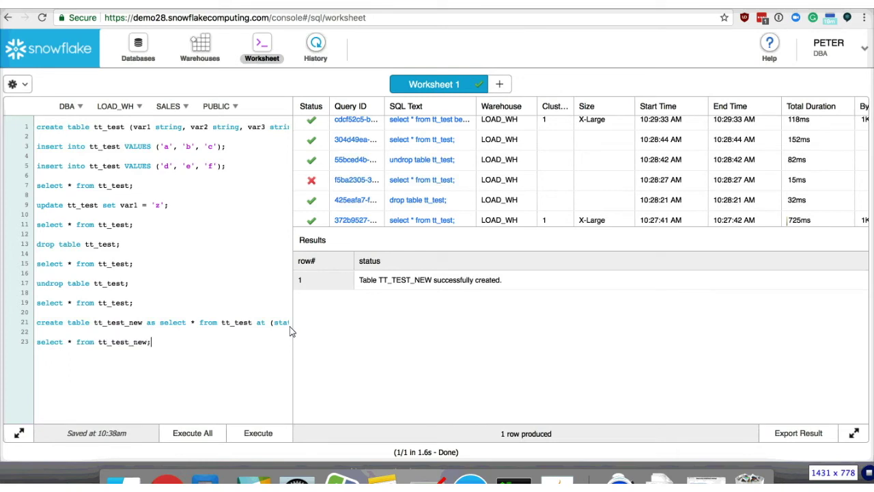
{"action": "left_click", "coordinate": [268, 434]}
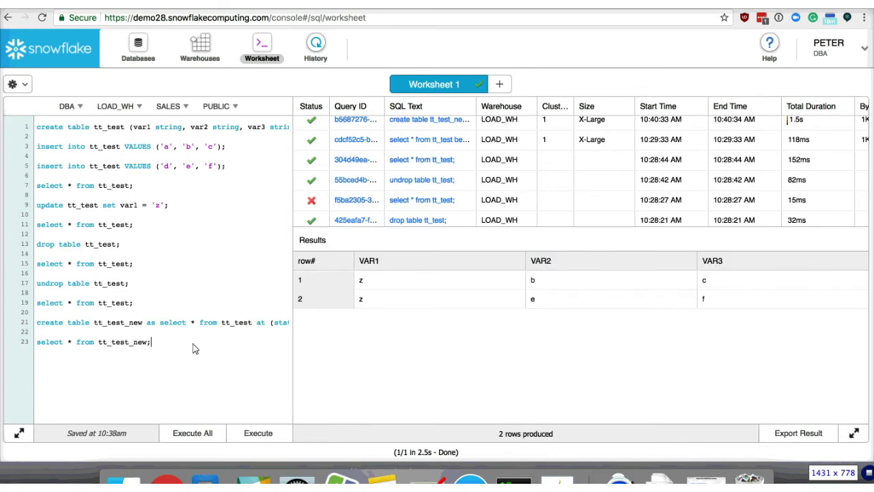
Review the statement ID on line 21 and open the details of the update tt_test query from the query history
{"action": "scroll", "coordinate": [190, 339], "scroll_direction": "right", "scroll_amount": 5}
{"action": "scroll", "coordinate": [190, 342], "scroll_direction": "right", "scroll_amount": 5}
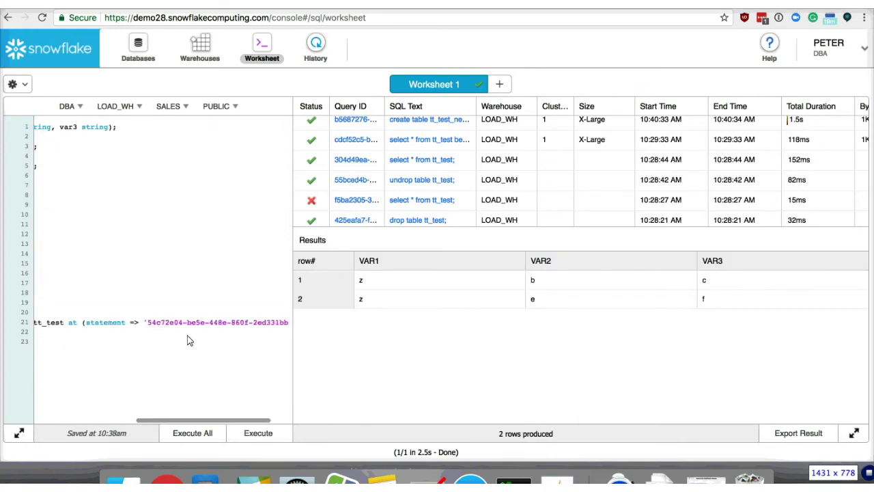
{"action": "left_click", "coordinate": [134, 324]}
{"action": "scroll", "coordinate": [133, 328], "scroll_direction": "left", "scroll_amount": 5}
{"action": "scroll", "coordinate": [133, 328], "scroll_direction": "right", "scroll_amount": 5}
{"action": "scroll", "coordinate": [383, 198], "scroll_direction": "down", "scroll_amount": 3}
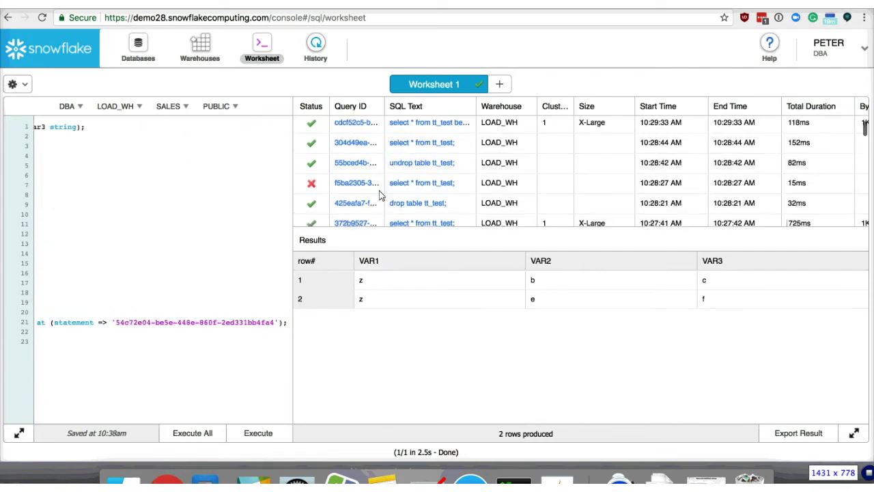
{"action": "left_click", "coordinate": [375, 209]}
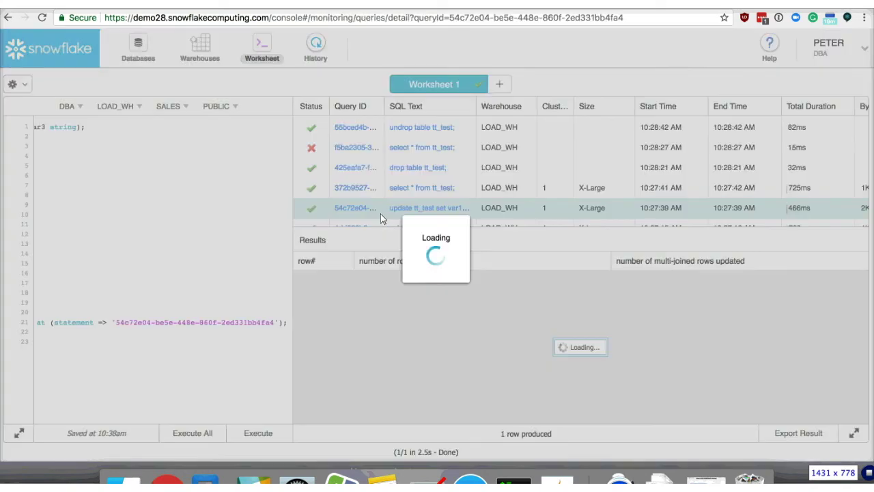
Copy the update query's ID into the statement clause on line 21 and run the create table tt_test_new statement
{"action": "triple_click", "coordinate": [129, 324]}
{"action": "key", "text": "ctrl+c"}
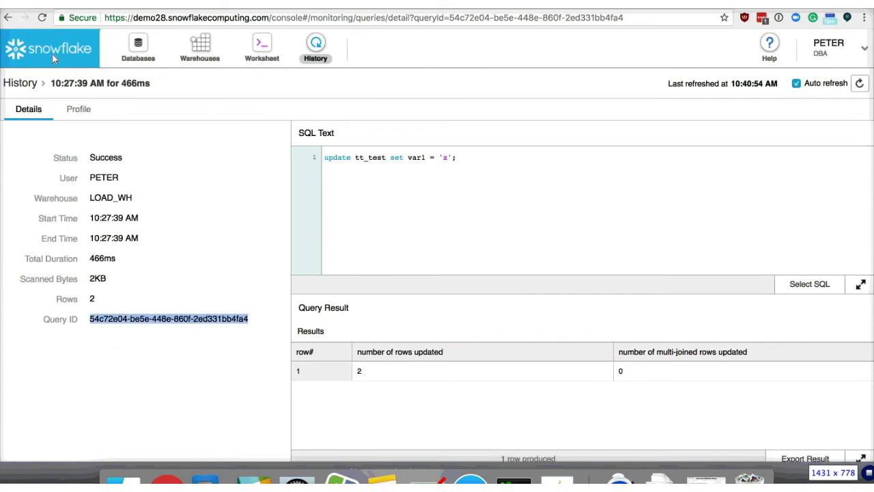
{"action": "left_click", "coordinate": [260, 39]}
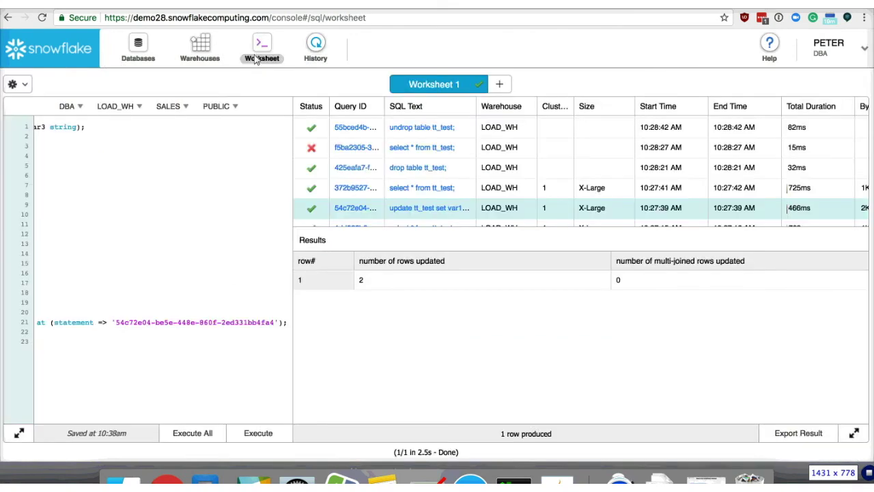
{"action": "double_click", "coordinate": [145, 323]}
{"action": "key", "text": "ctrl+v"}
{"action": "left_click", "coordinate": [262, 436]}
{"action": "scroll", "coordinate": [270, 358], "scroll_direction": "left", "scroll_amount": 5}
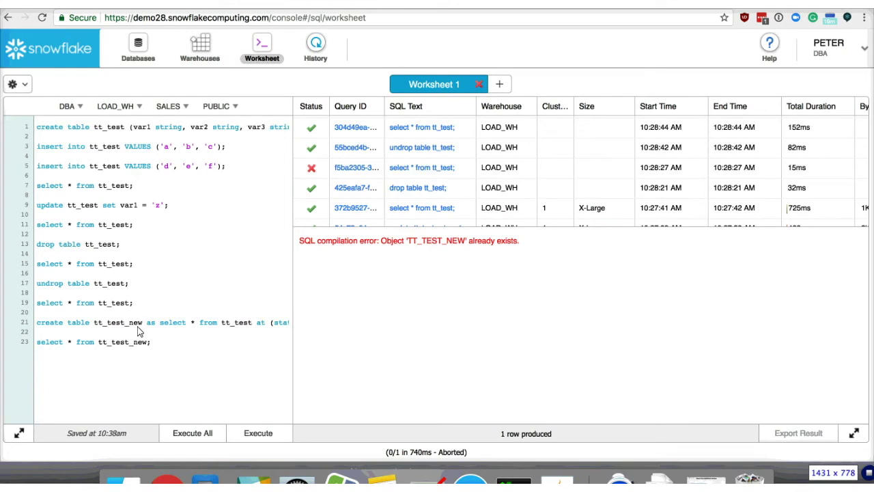
Remove "create table tt_test_new as" from line 21 and run the remaining select on tt_test by statement ID
{"action": "left_click_drag", "start_coordinate": [146, 310], "coordinate": [157, 326]}
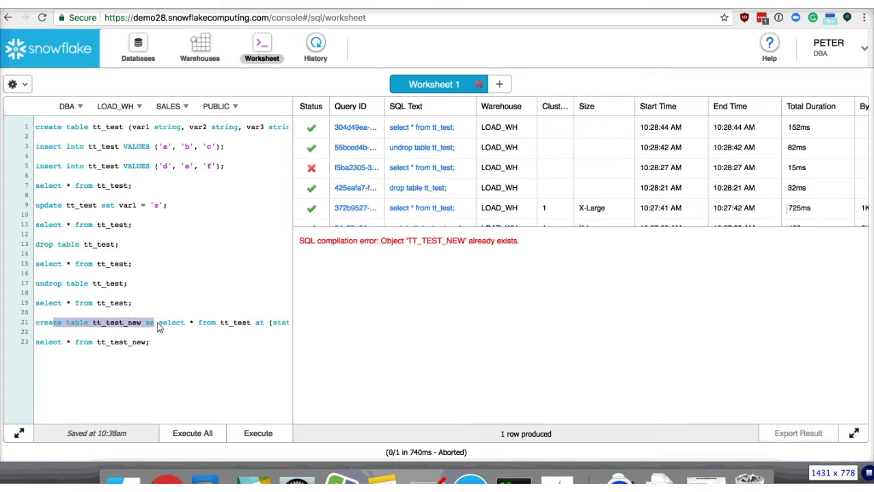
{"action": "key", "text": "BackSpace"}
{"action": "left_click", "coordinate": [261, 431]}
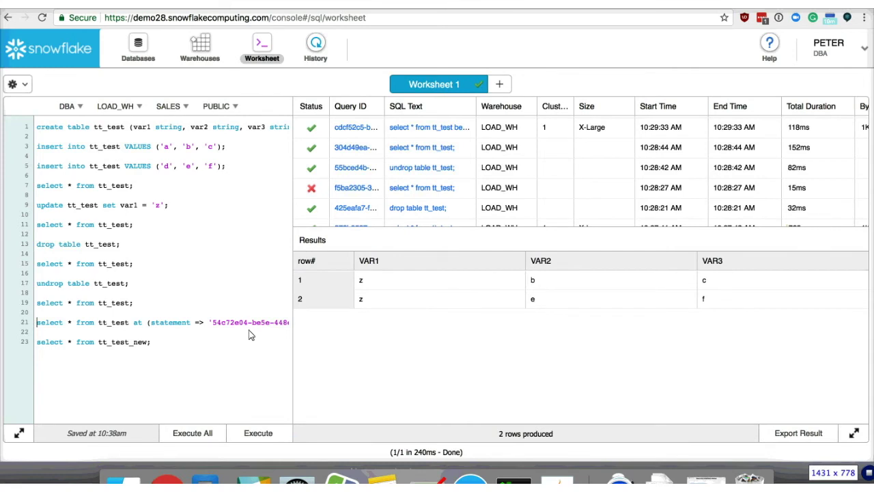
{"action": "scroll", "coordinate": [250, 334], "scroll_direction": "right", "scroll_amount": 2}
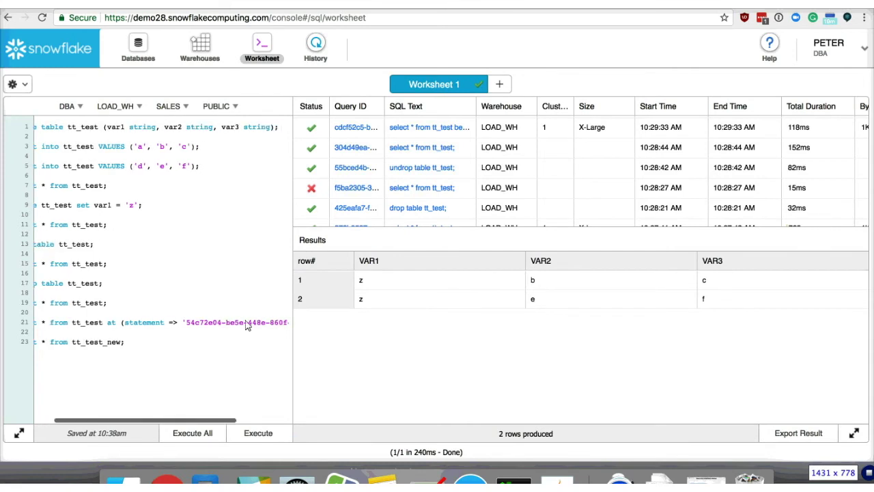
Open the query detail page of the update tt_test statement by its URL
{"action": "left_click", "coordinate": [401, 26]}
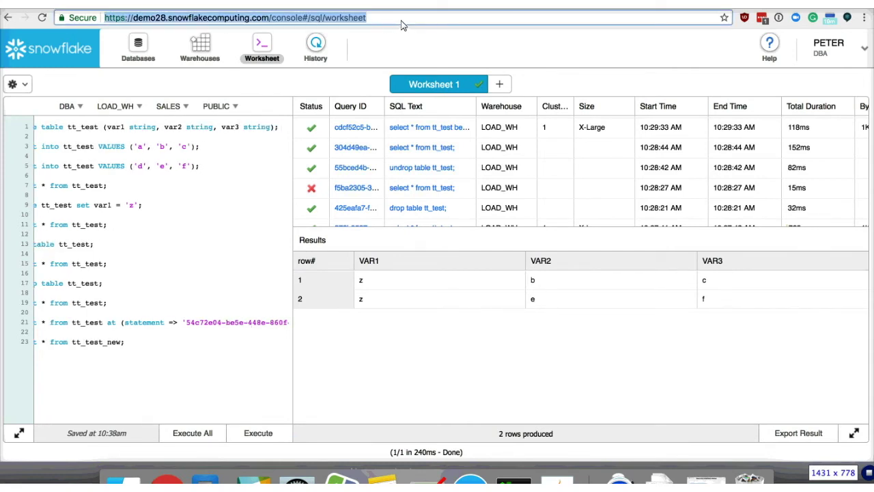
{"action": "type", "text": "https://demo28.snowflakecomputing.com/console#/monitoring/queries/detail?queryId=54c72e04-be5e-448e-860f-2ed331bb4fa4"}
{"action": "key", "text": "Return"}
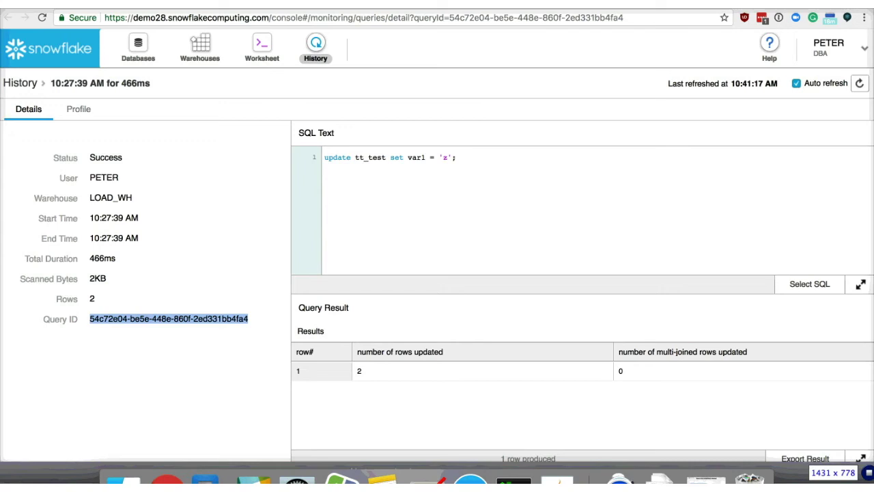
Open the client downloads from the help options and view the Spark Connector page
{"action": "left_click", "coordinate": [776, 52]}
{"action": "left_click", "coordinate": [749, 118]}
{"action": "left_click", "coordinate": [246, 254]}
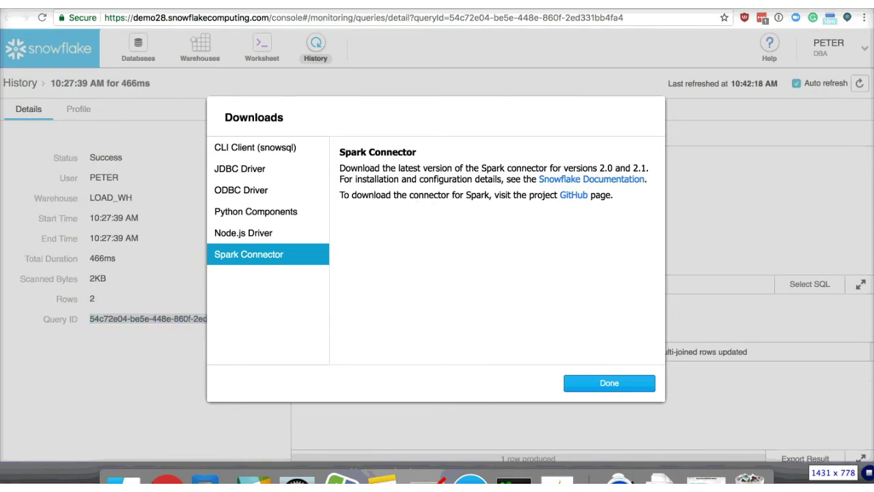
Go to the snowflake.net website and open its Start for Free link
{"action": "left_click", "coordinate": [476, 25]}
{"action": "type", "text": "snowflake"}
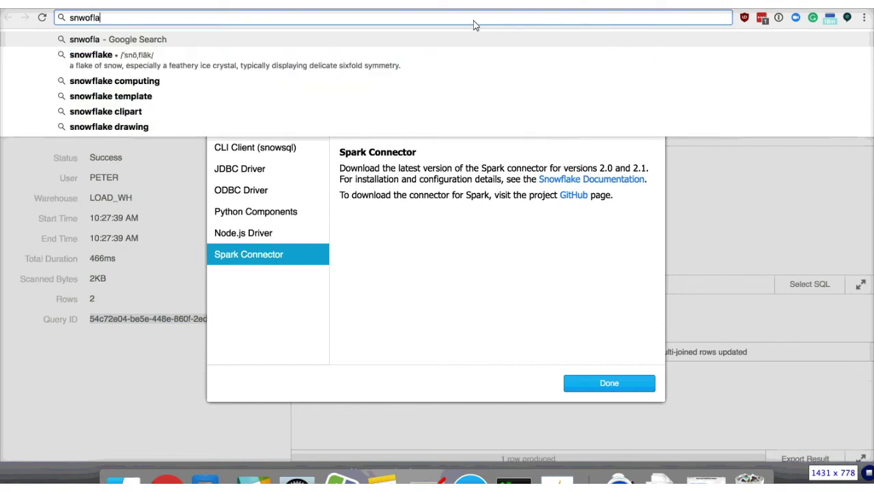
{"action": "type", "text": ".net"}
{"action": "key", "text": "Return"}
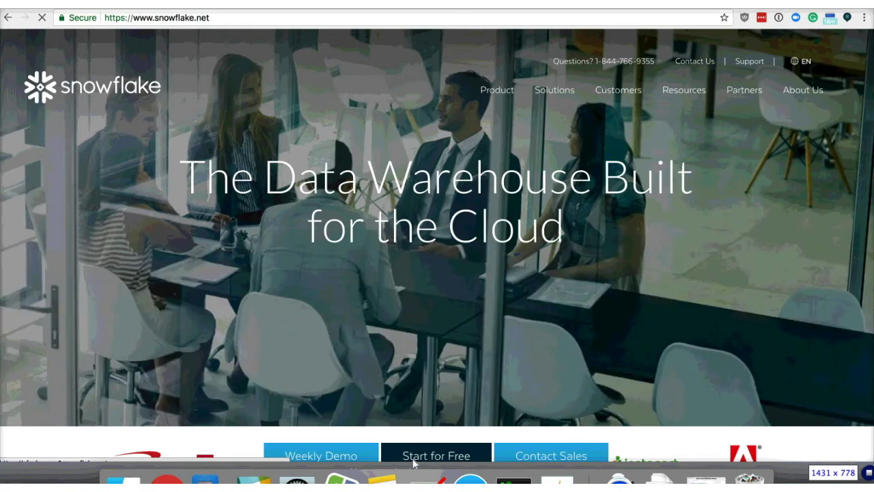
{"action": "left_click", "coordinate": [413, 461]}
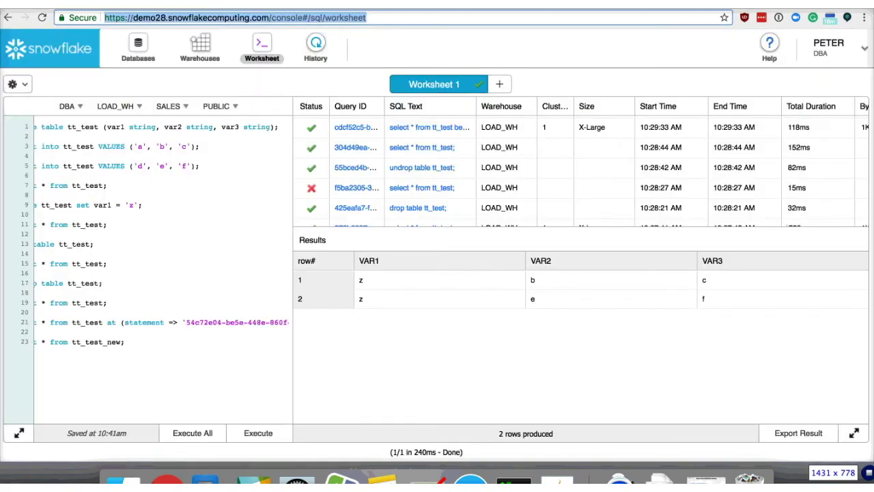
View the databases and warehouses lists, then open the warehouse creation dialog and dismiss it
{"action": "left_click", "coordinate": [21, 82]}
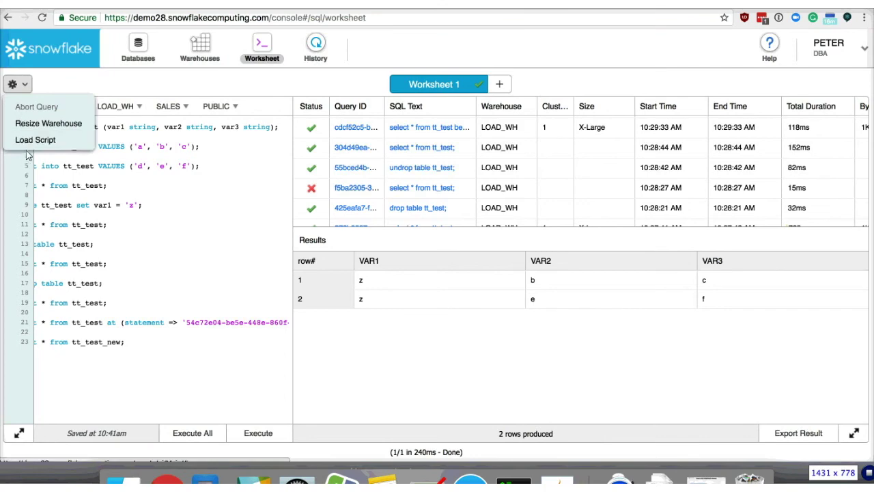
{"action": "left_click", "coordinate": [130, 46]}
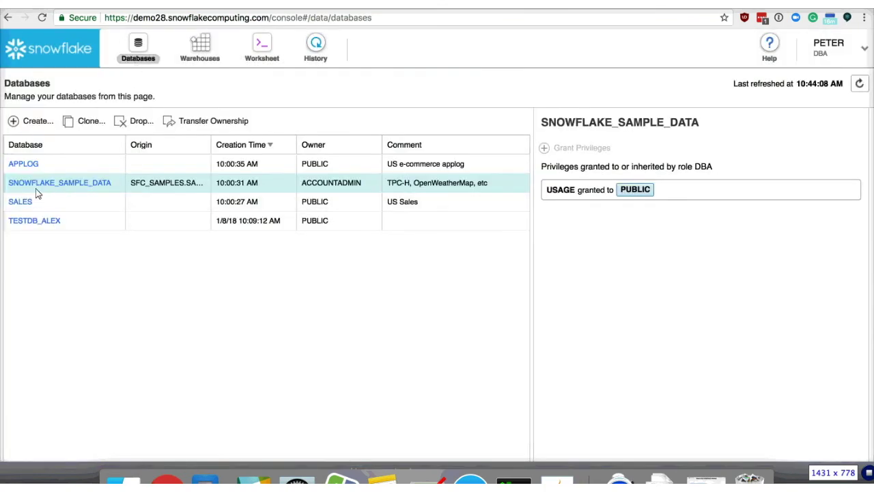
{"action": "left_click", "coordinate": [199, 48]}
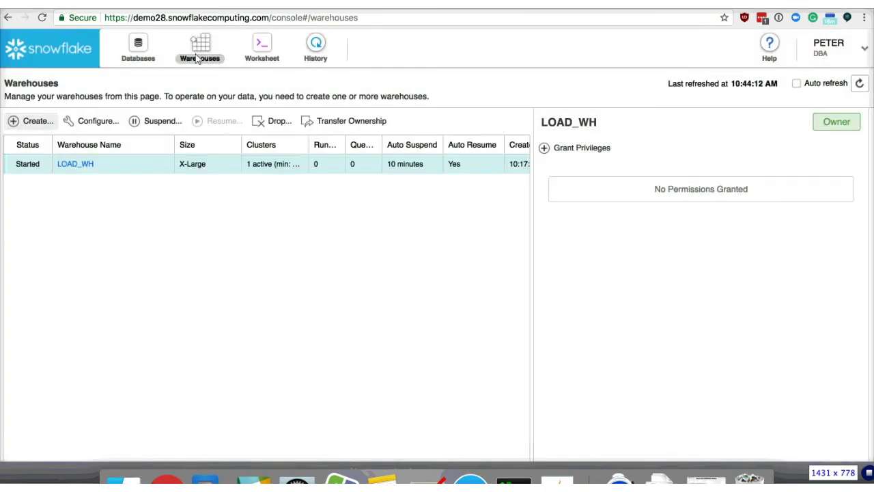
{"action": "left_click", "coordinate": [31, 121]}
{"action": "left_click", "coordinate": [502, 358]}
Return to Worksheet 1 and load the script that copies sales data from the external stage
{"action": "left_click", "coordinate": [262, 50]}
{"action": "left_click", "coordinate": [23, 86]}
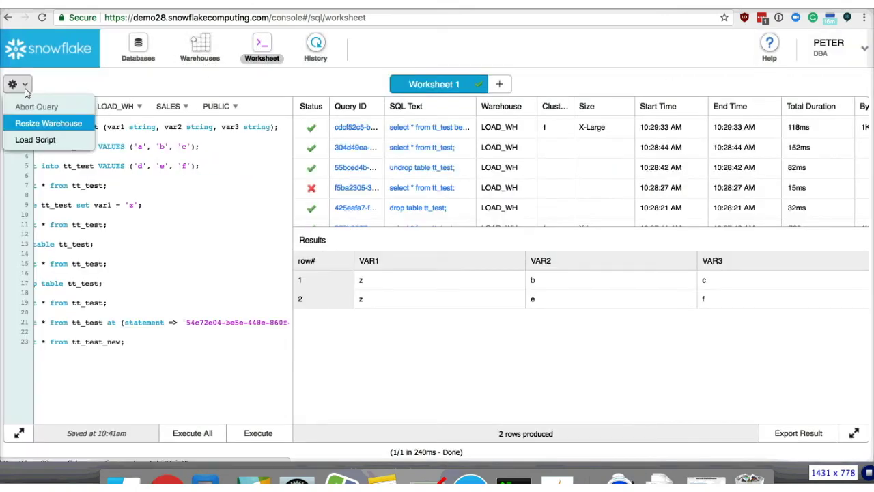
{"action": "left_click", "coordinate": [32, 140]}
{"action": "left_click", "coordinate": [364, 115]}
{"action": "double_click", "coordinate": [364, 113]}
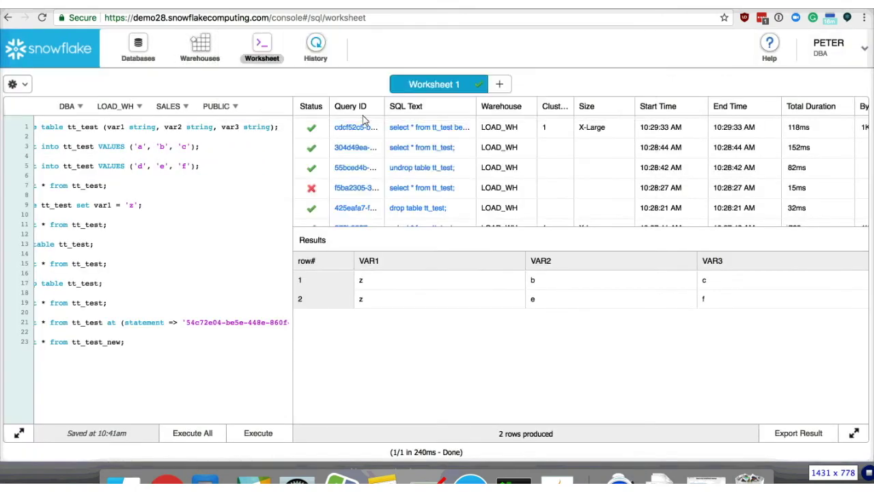
{"action": "double_click", "coordinate": [67, 169]}
{"action": "left_click_drag", "start_coordinate": [69, 172], "coordinate": [91, 172]}
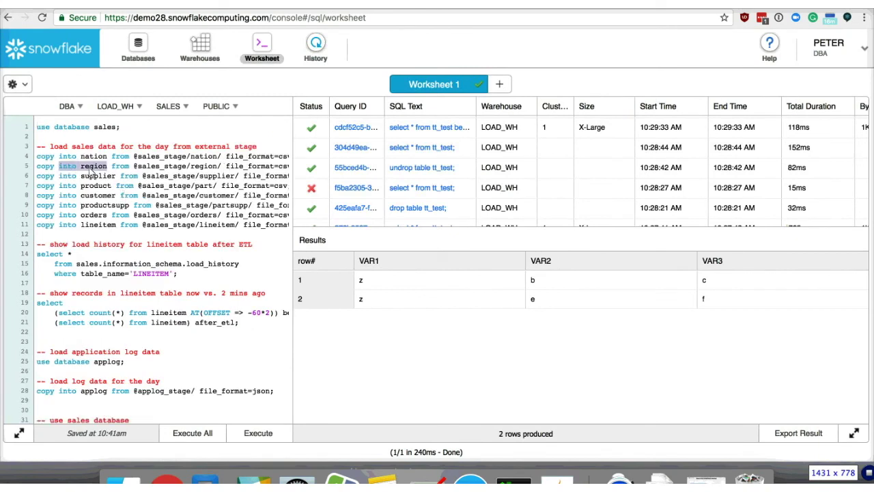
{"action": "double_click", "coordinate": [91, 169]}
{"action": "left_click_drag", "start_coordinate": [91, 169], "coordinate": [182, 171]}
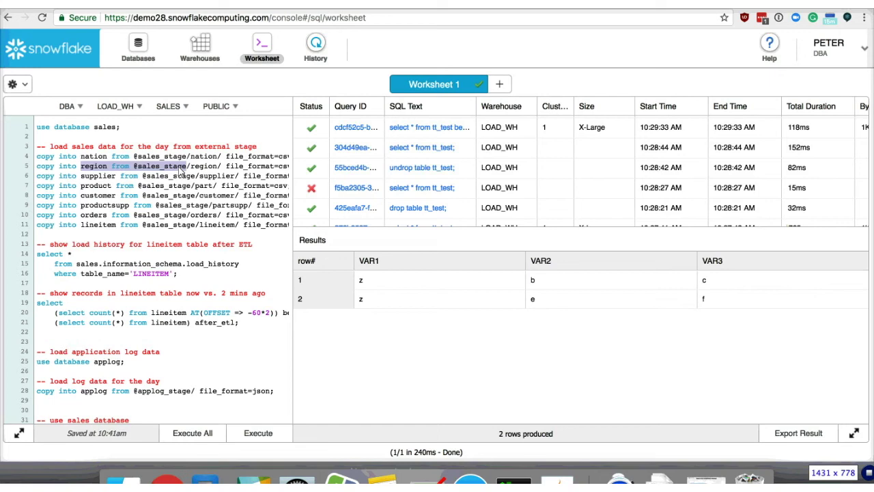
Switch the session role to ACCOUNTADMIN
{"action": "left_click", "coordinate": [827, 47]}
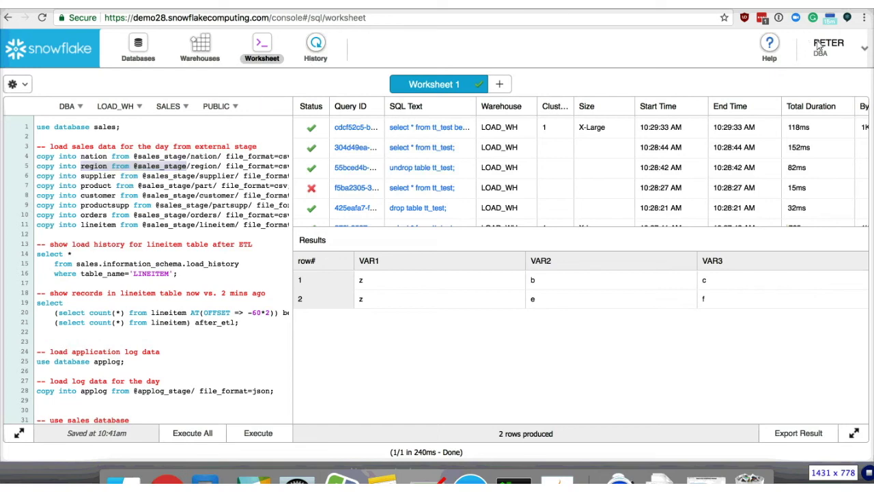
{"action": "mouse_move", "coordinate": [816, 86]}
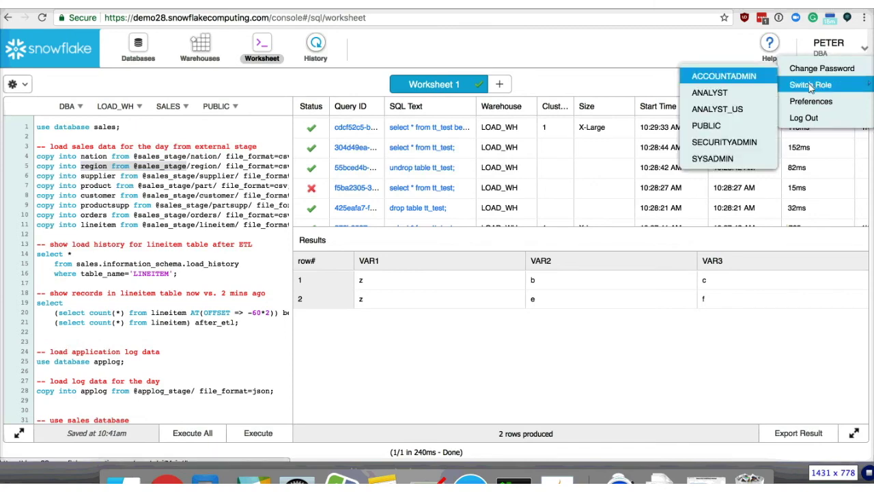
{"action": "left_click", "coordinate": [754, 81]}
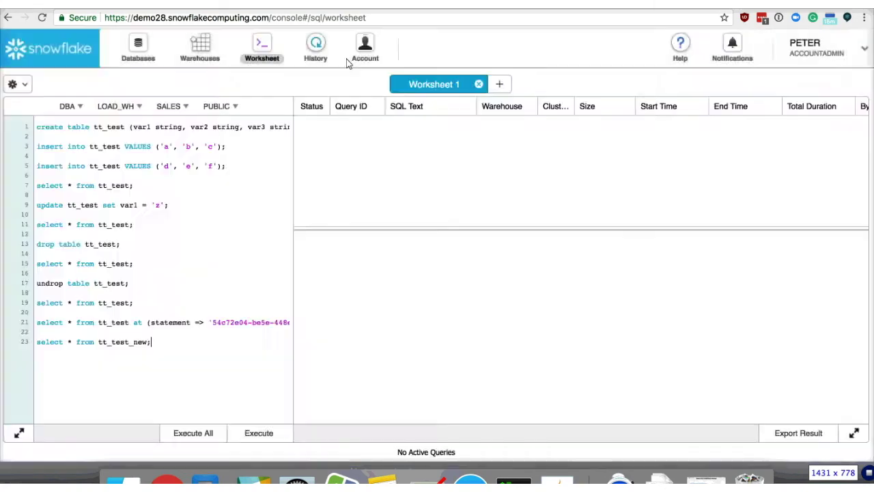
Open the account administration area and view its users and roles lists
{"action": "left_click", "coordinate": [357, 52]}
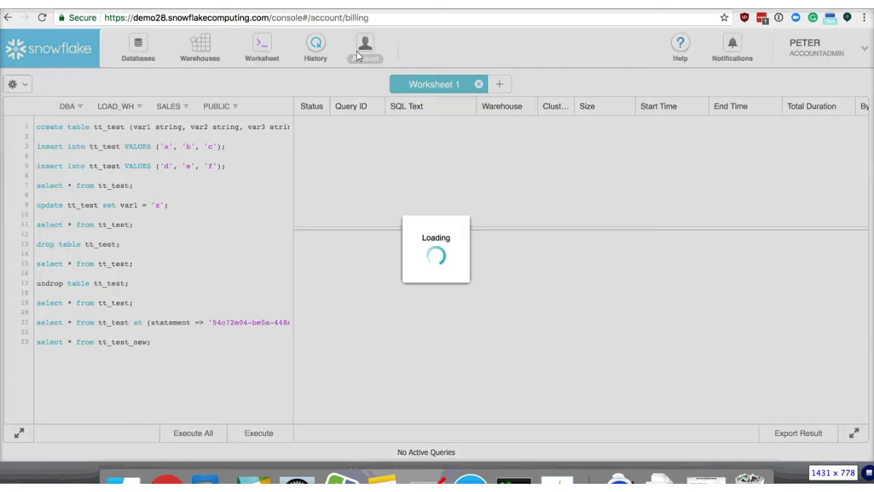
{"action": "left_click", "coordinate": [104, 111]}
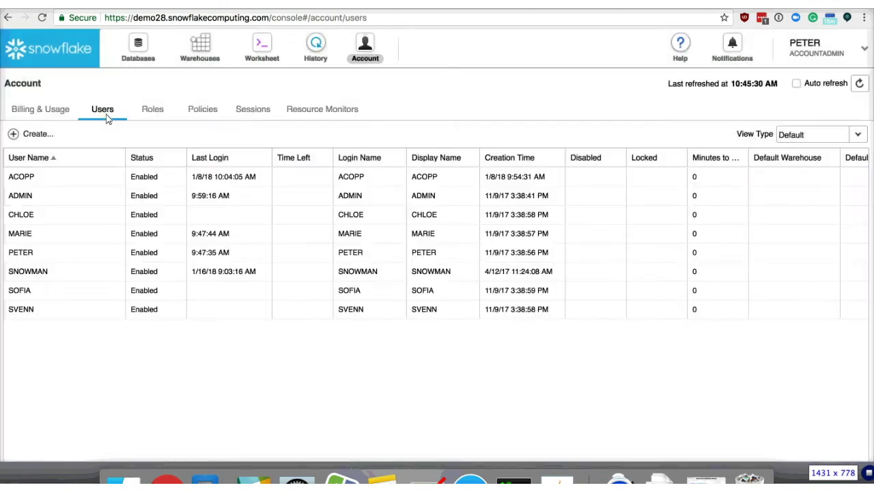
{"action": "left_click", "coordinate": [148, 114]}
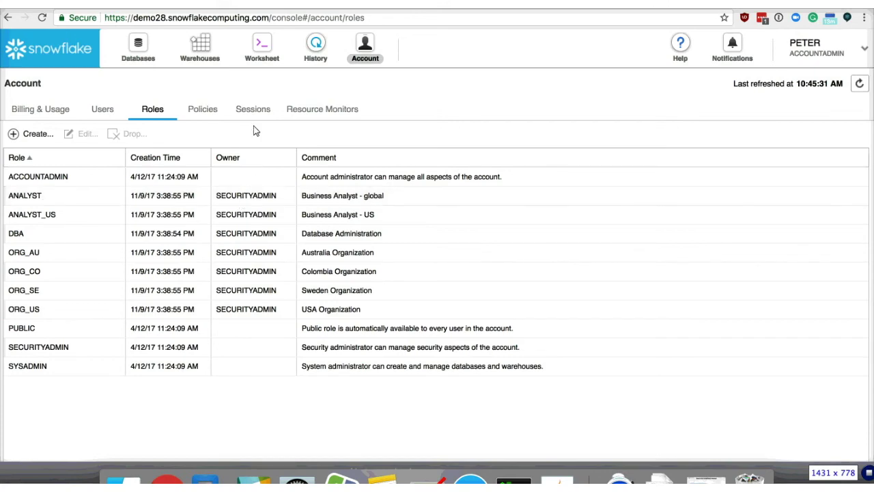
Browse the query history, open the 59.1 s sales_revenue query on CAMPAIGN_WH and read through its SQL text
{"action": "left_click", "coordinate": [312, 56]}
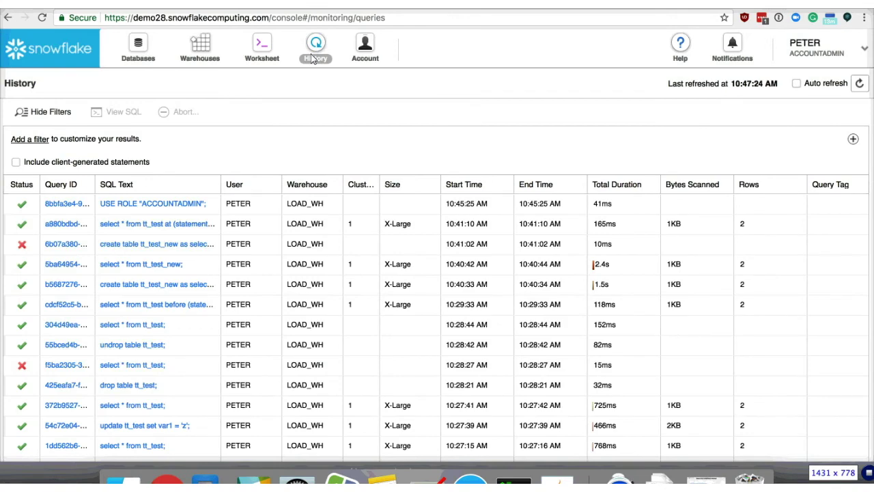
{"action": "scroll", "coordinate": [308, 344], "scroll_direction": "down", "scroll_amount": 5}
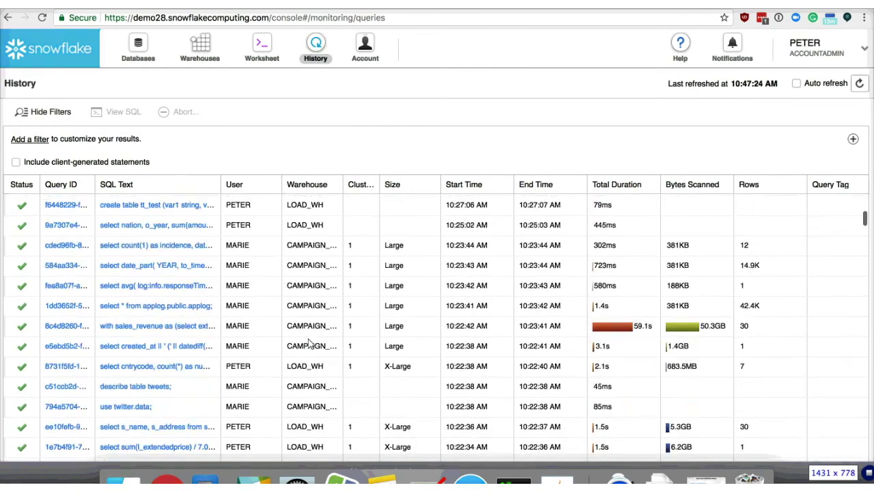
{"action": "scroll", "coordinate": [309, 344], "scroll_direction": "down", "scroll_amount": 1}
{"action": "scroll", "coordinate": [309, 343], "scroll_direction": "up", "scroll_amount": 6}
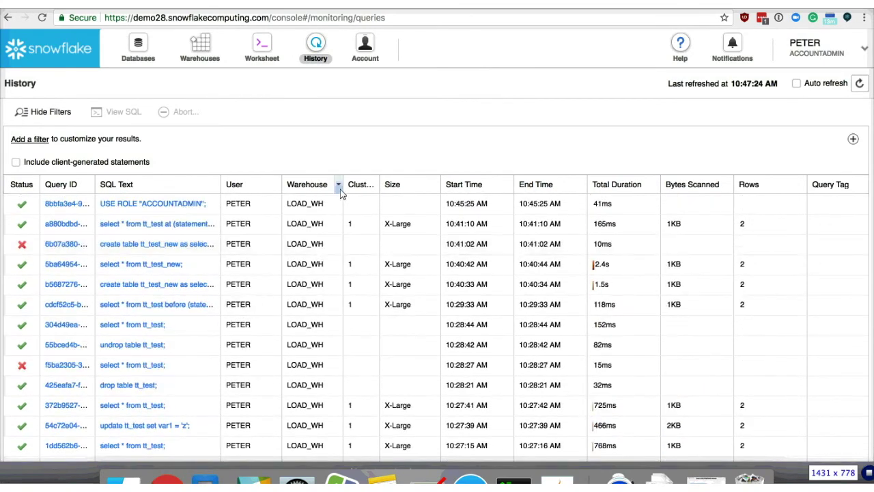
{"action": "scroll", "coordinate": [229, 328], "scroll_direction": "down", "scroll_amount": 6}
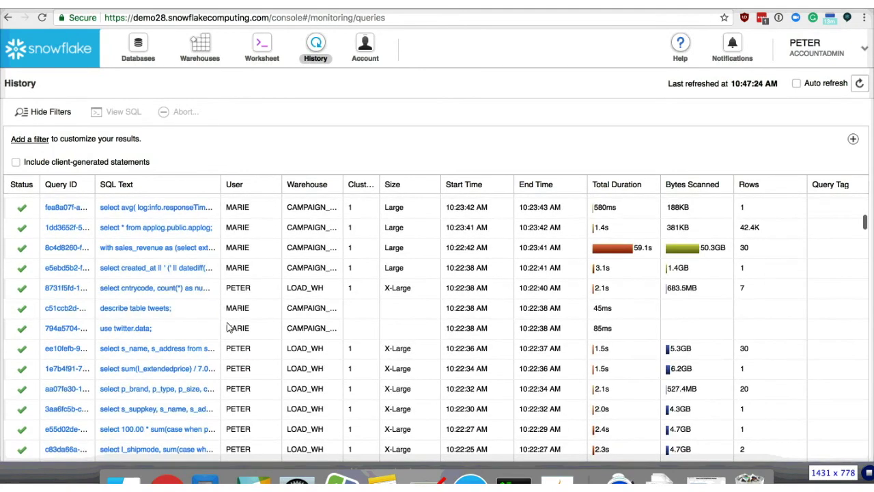
{"action": "left_click", "coordinate": [73, 249]}
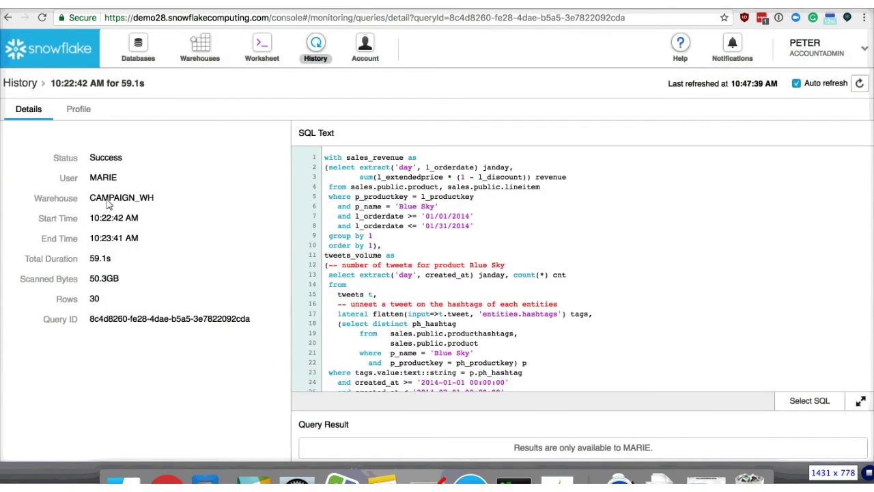
{"action": "scroll", "coordinate": [425, 200], "scroll_direction": "down", "scroll_amount": 3}
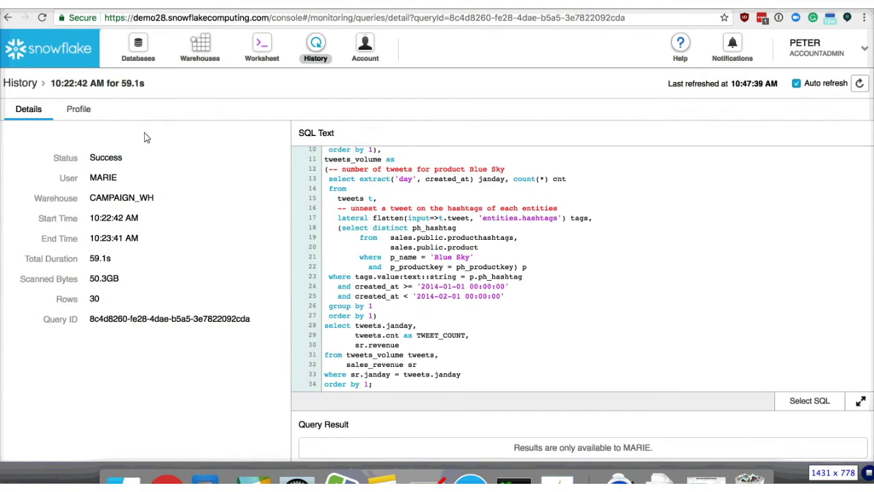
Open the query's profile and examine the execution plan from the table scans to the Result node
{"action": "left_click", "coordinate": [82, 115]}
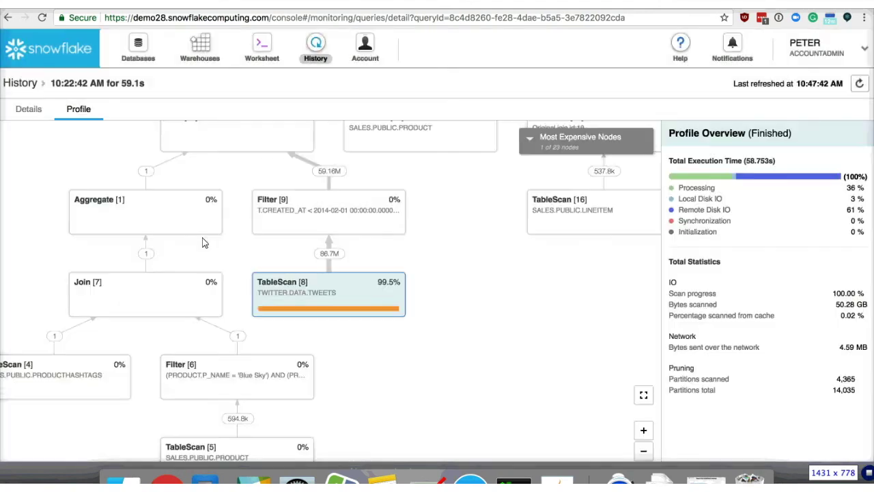
{"action": "scroll", "coordinate": [520, 396], "scroll_direction": "down", "scroll_amount": 3}
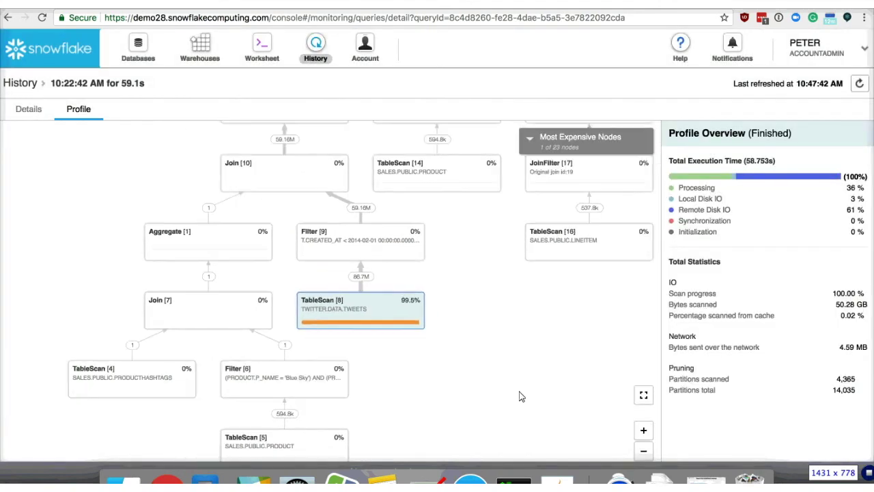
{"action": "scroll", "coordinate": [519, 396], "scroll_direction": "up", "scroll_amount": 5}
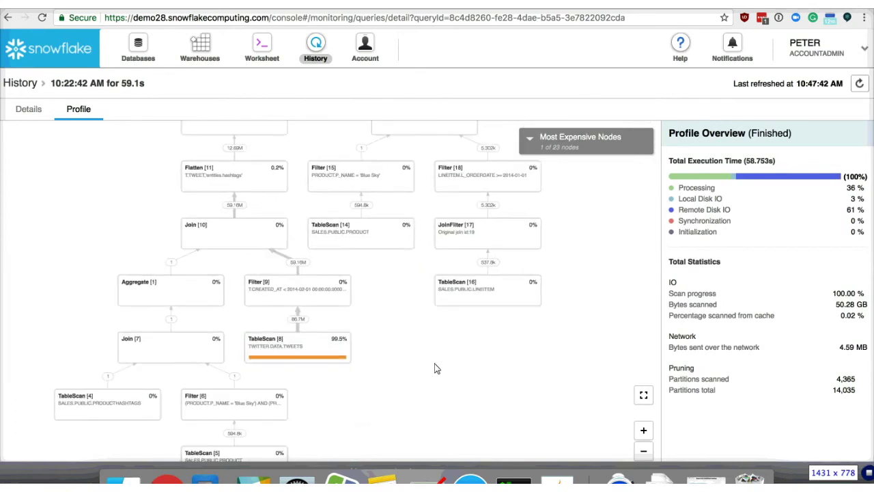
{"action": "scroll", "coordinate": [410, 424], "scroll_direction": "up", "scroll_amount": 6}
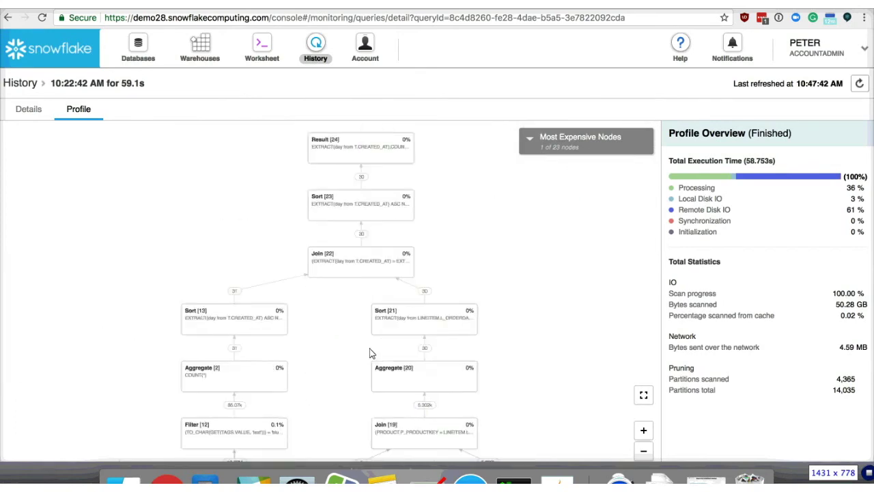
Examine the lower nodes of the query's execution plan down to the table scans, and return to the query's details
{"action": "scroll", "coordinate": [342, 382], "scroll_direction": "down", "scroll_amount": 5}
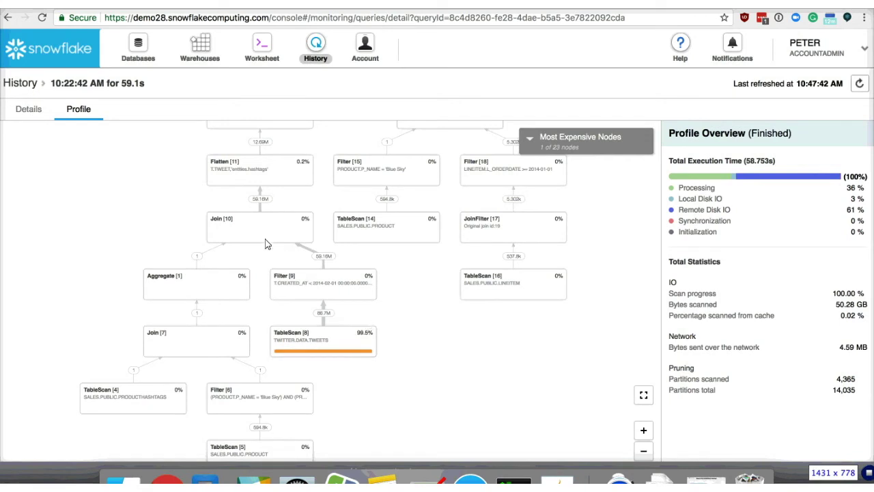
{"action": "left_click", "coordinate": [24, 111]}
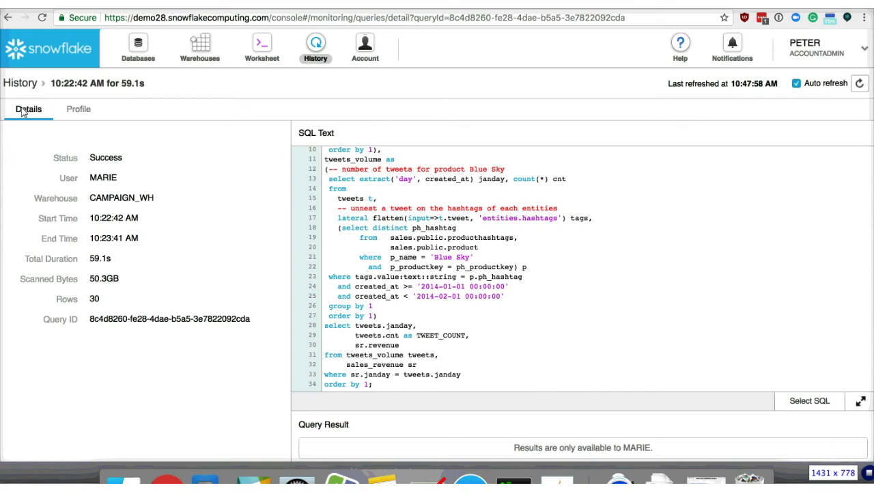
View the list of databases, and open the load-over-time chart of the CAMPAIGN_WH warehouse
{"action": "left_click", "coordinate": [144, 57]}
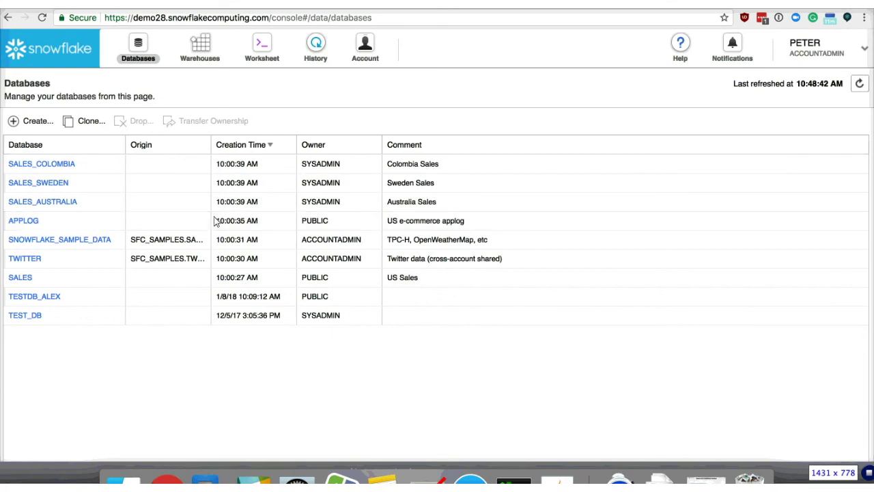
{"action": "left_click", "coordinate": [193, 59]}
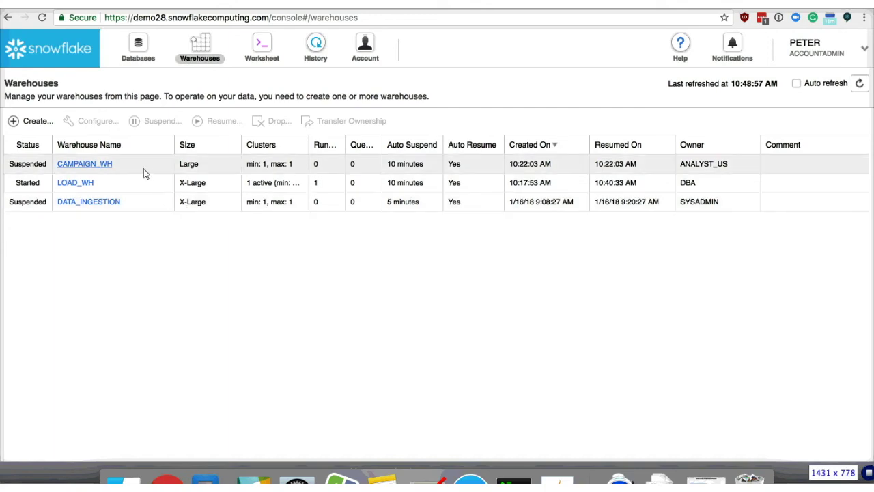
{"action": "left_click", "coordinate": [103, 169]}
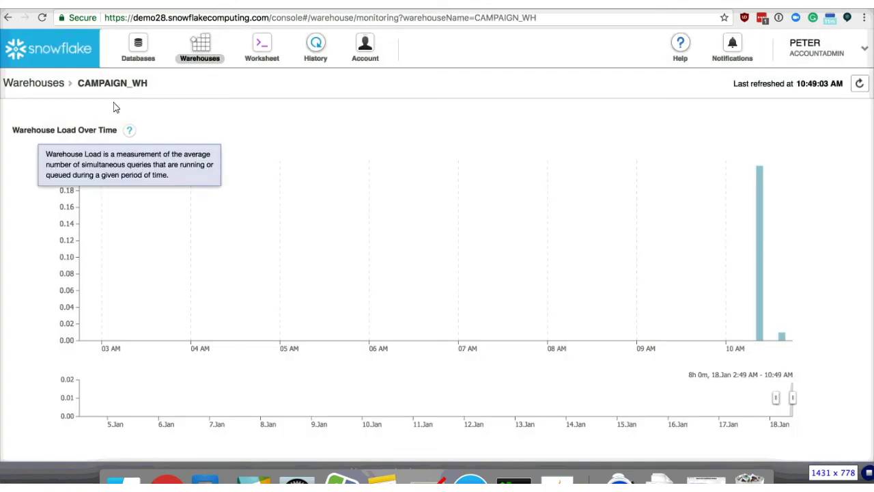
Return to the warehouse list, review the configuration settings of CAMPAIGN_WH and close them without saving
{"action": "left_click", "coordinate": [55, 84]}
{"action": "left_click", "coordinate": [43, 167]}
{"action": "left_click", "coordinate": [99, 121]}
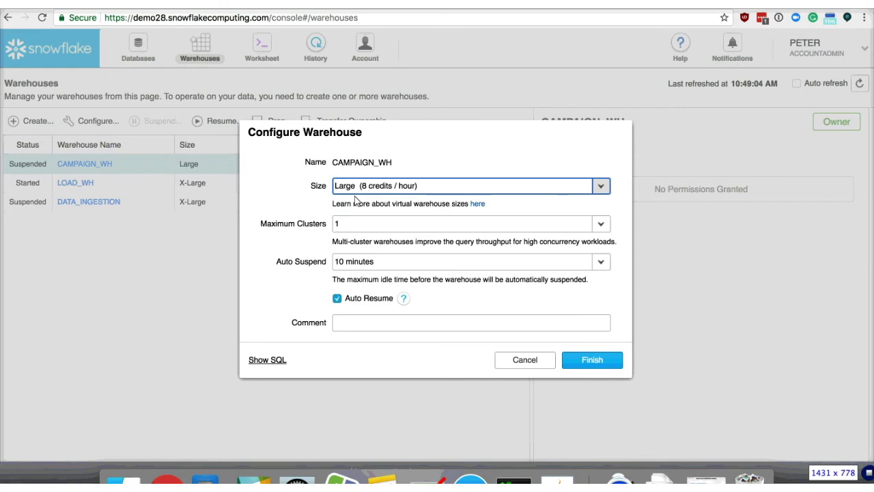
{"action": "left_click", "coordinate": [525, 365]}
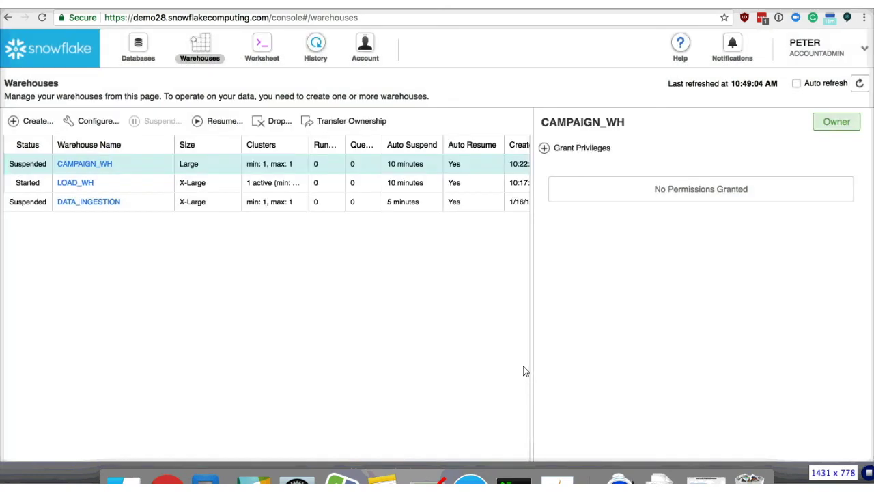
Open the configuration settings of the LOAD_WH warehouse
{"action": "left_click", "coordinate": [127, 186]}
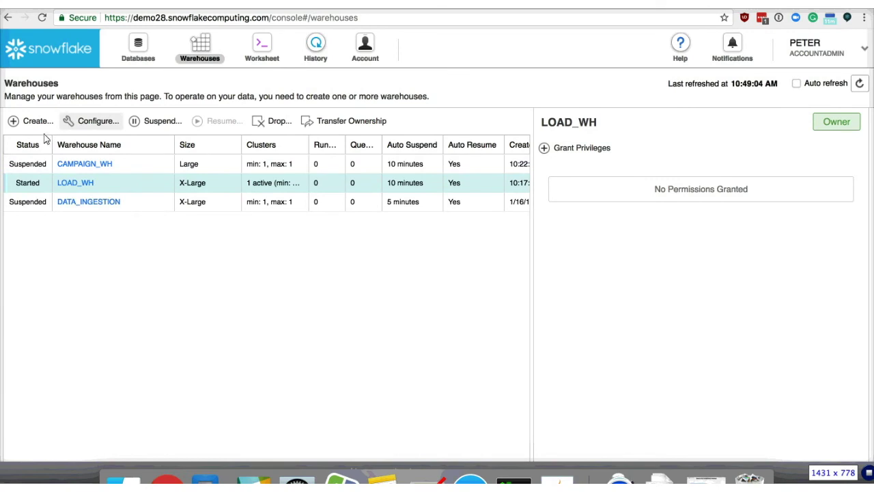
{"action": "left_click", "coordinate": [102, 122]}
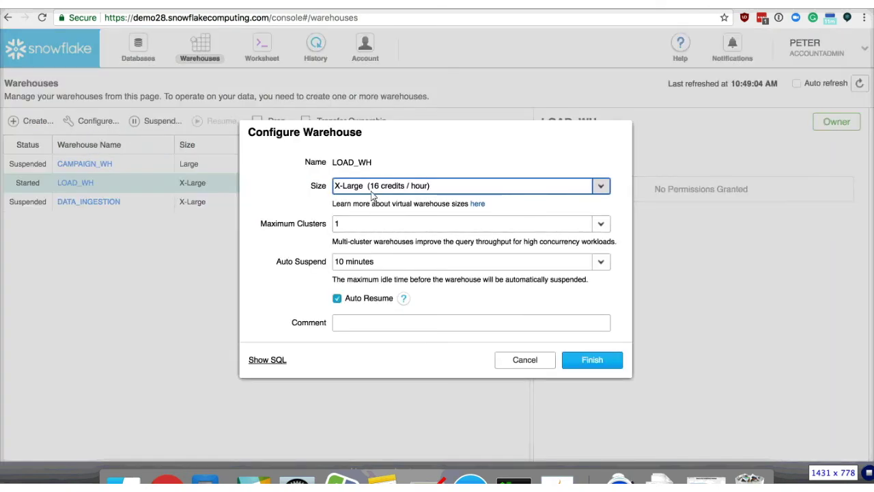